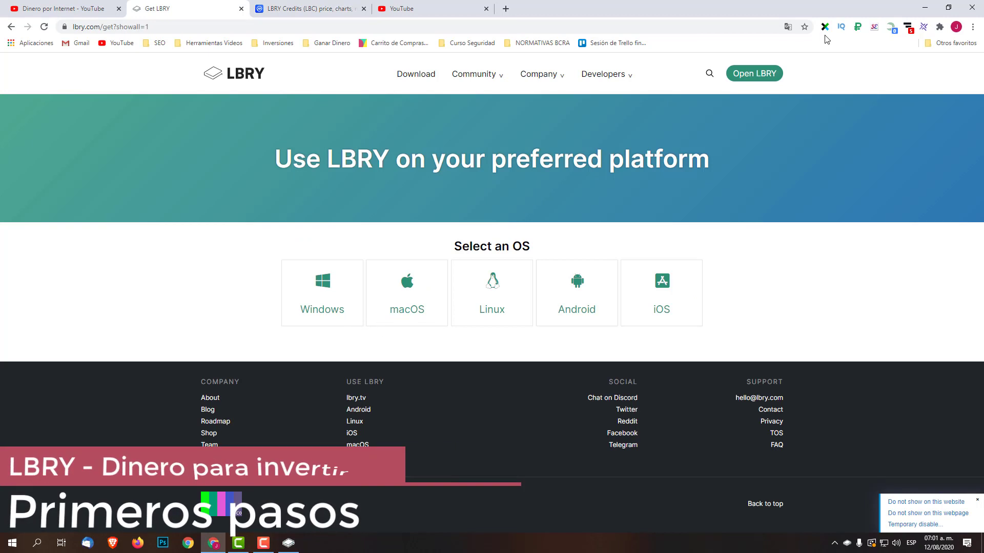
Open the LBRY web platform from the LBRY website and look over its home page videos.
click(758, 75)
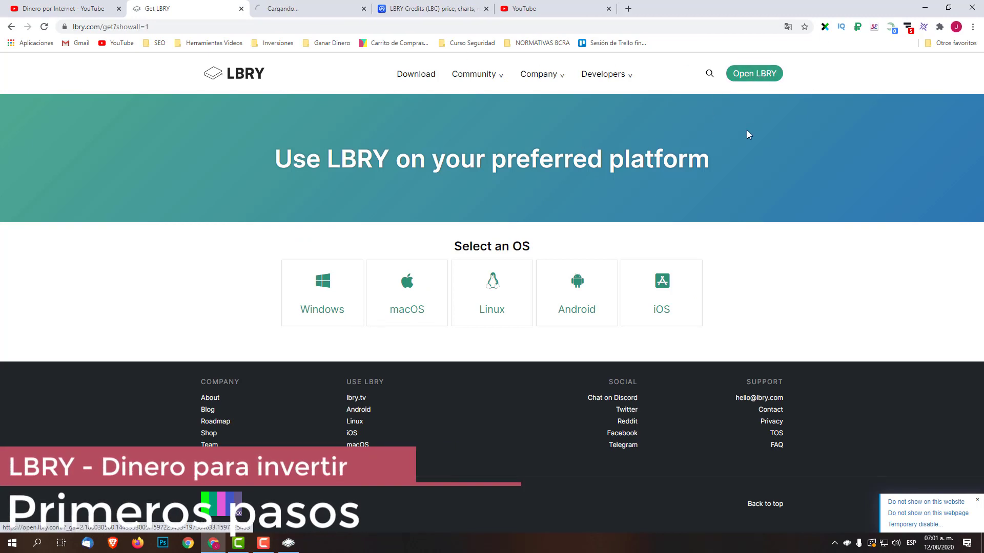
click(324, 8)
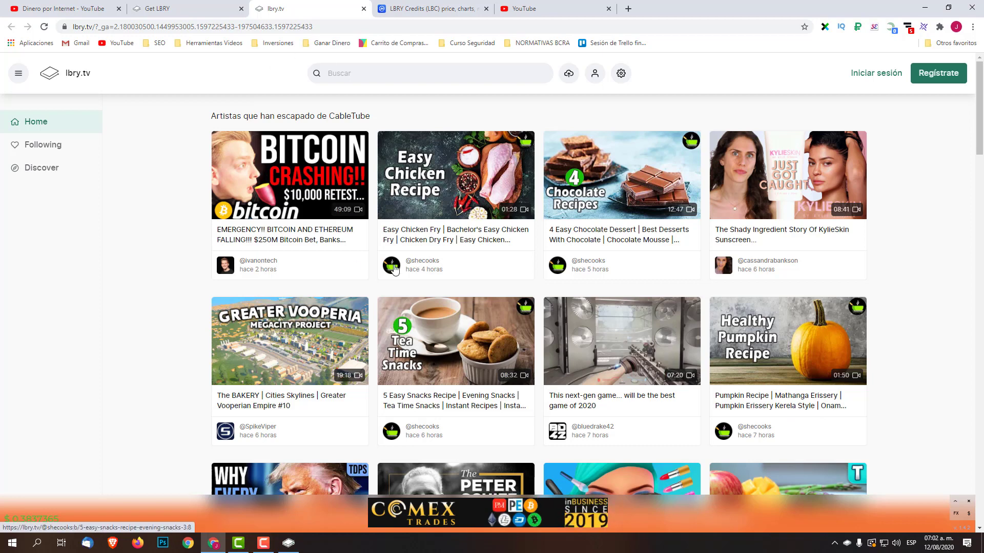
scroll(533, 253, down, 1)
scroll(539, 256, up, 1)
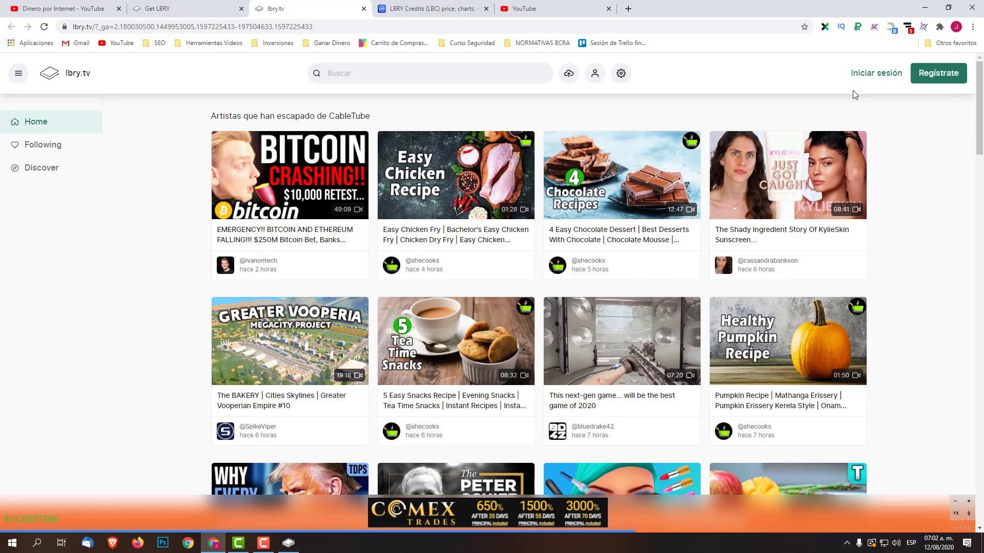
Close the advertisements and the data-collection notice on the lbry.tv home page, checking the app download page in between.
click(968, 501)
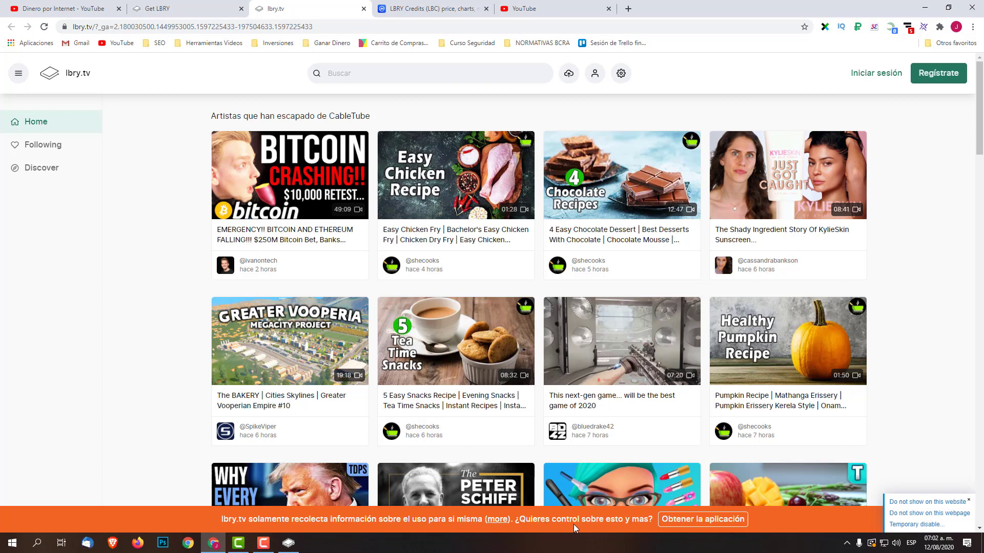
click(968, 501)
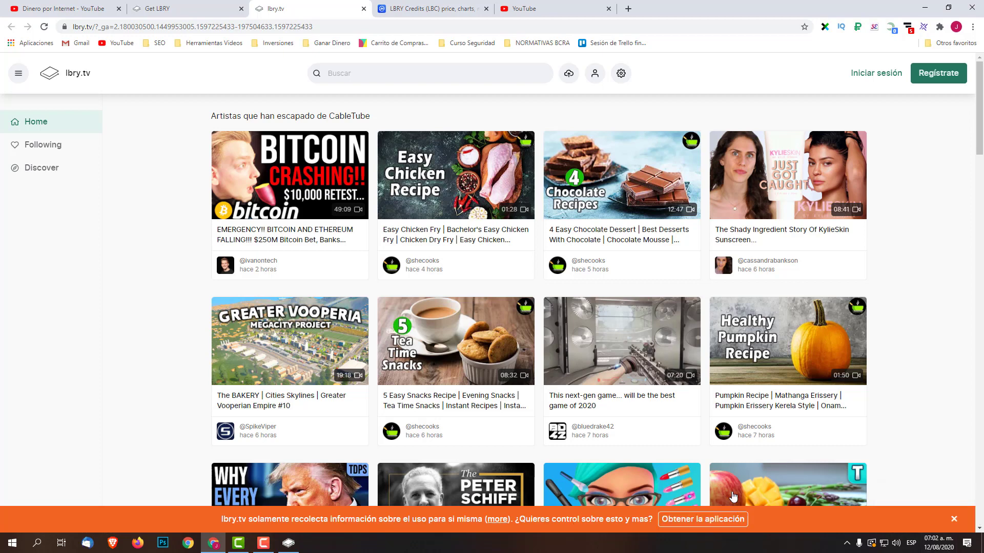
click(732, 524)
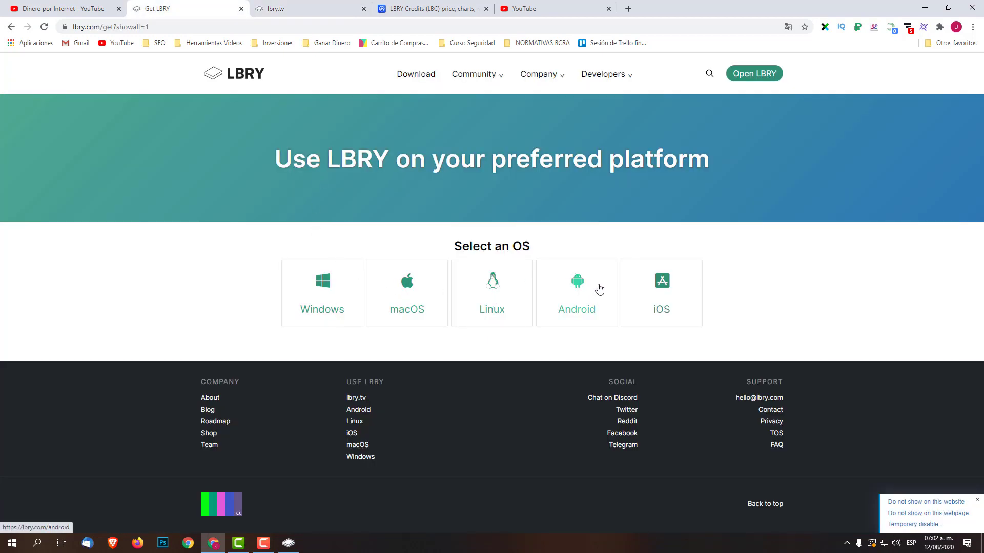
click(333, 6)
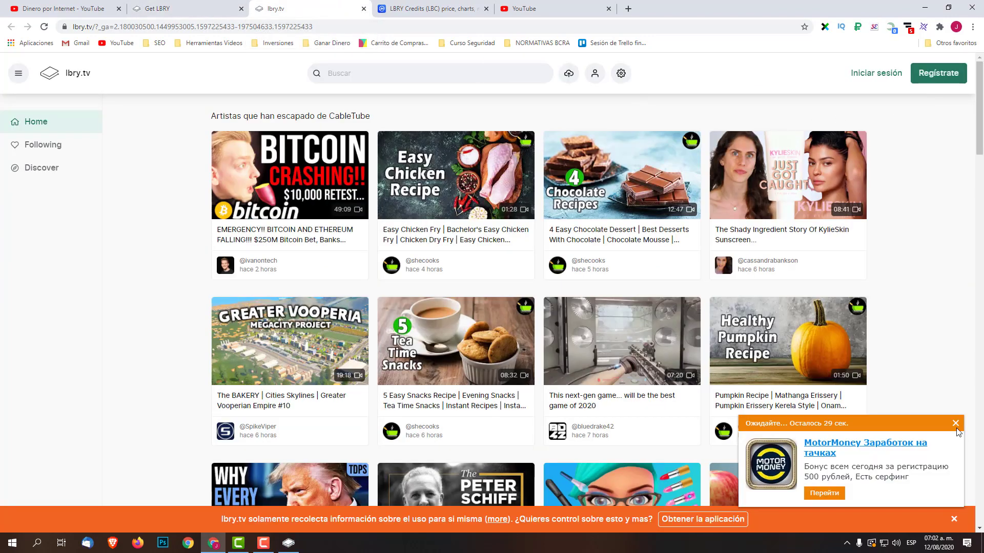
click(955, 424)
click(954, 519)
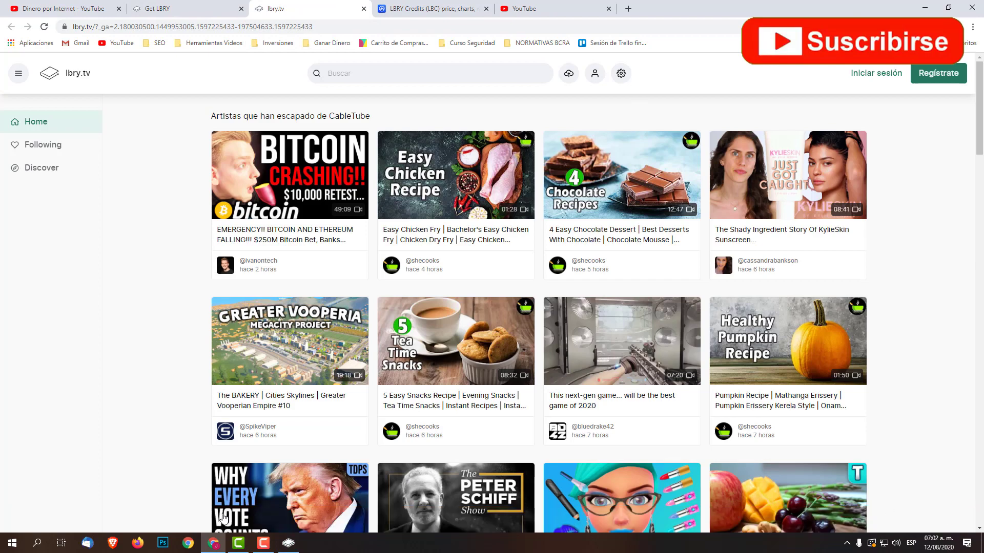
Look briefly at the LBRY desktop app, return to the browser and open the lbry.tv registration page.
click(296, 548)
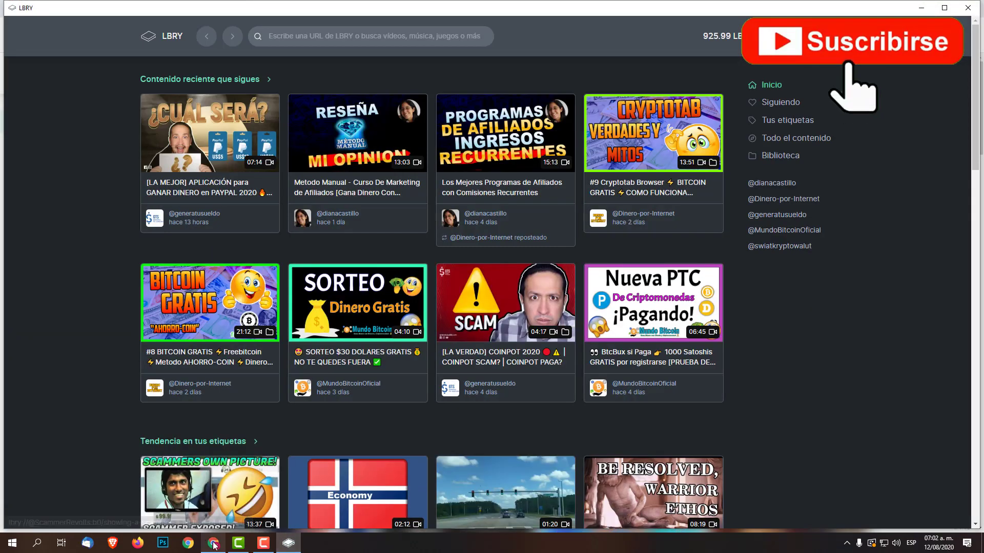
click(215, 546)
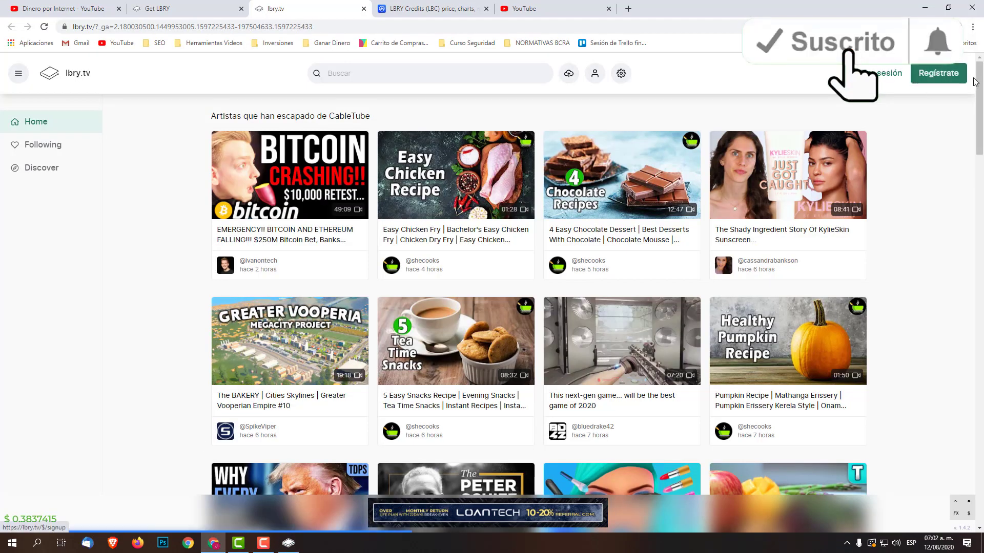
click(939, 81)
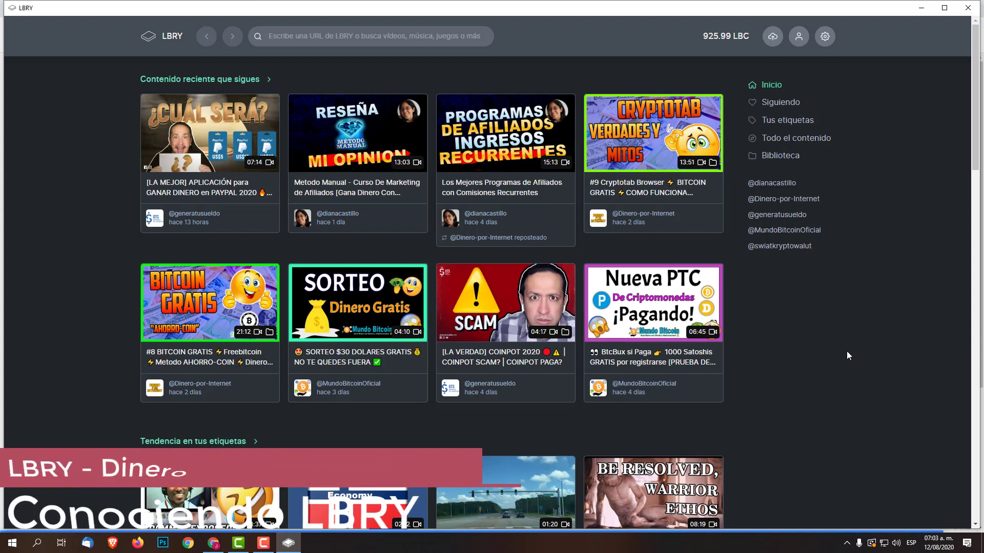
Check the account options in the LBRY desktop app and review the wallet's tip earnings and transaction history.
click(799, 41)
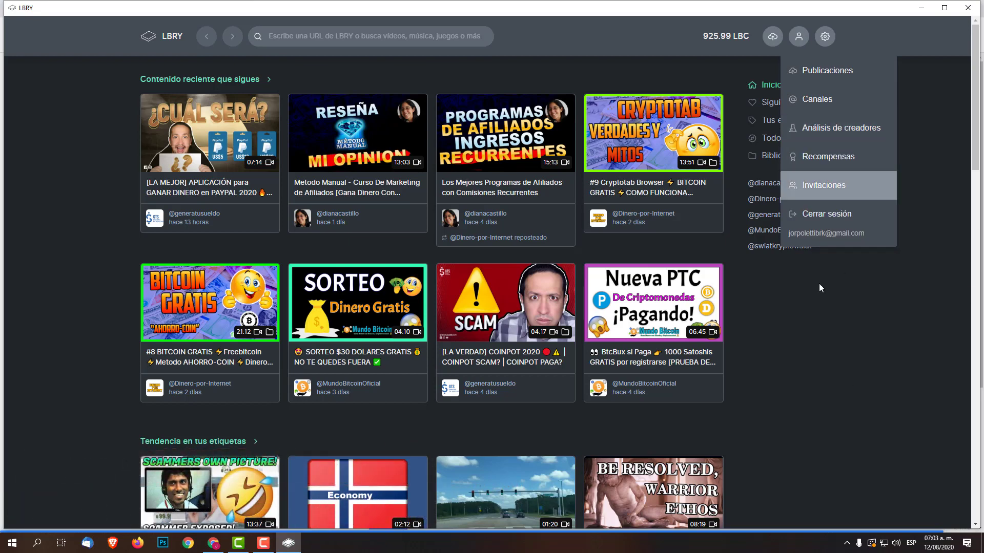
key(Escape)
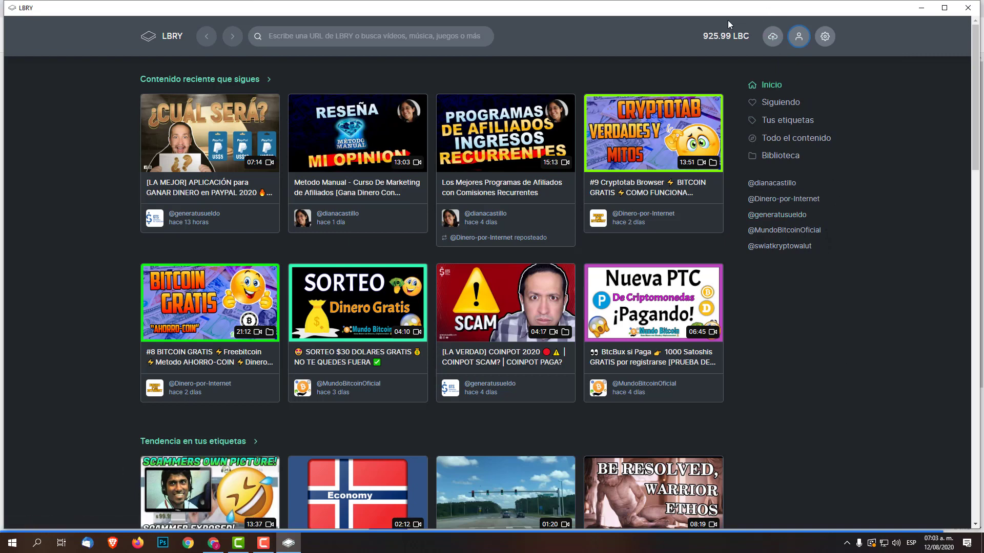
click(699, 36)
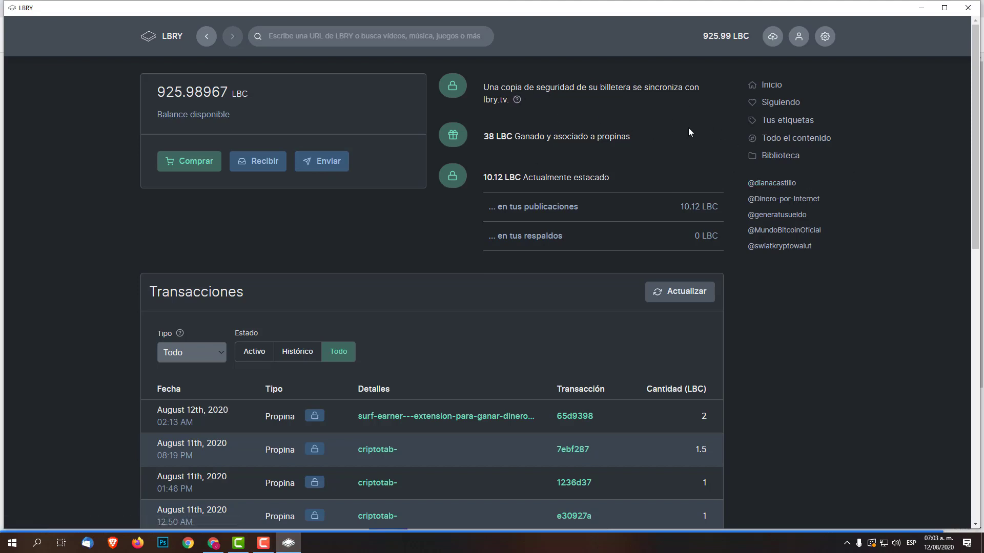
drag(580, 138, 666, 145)
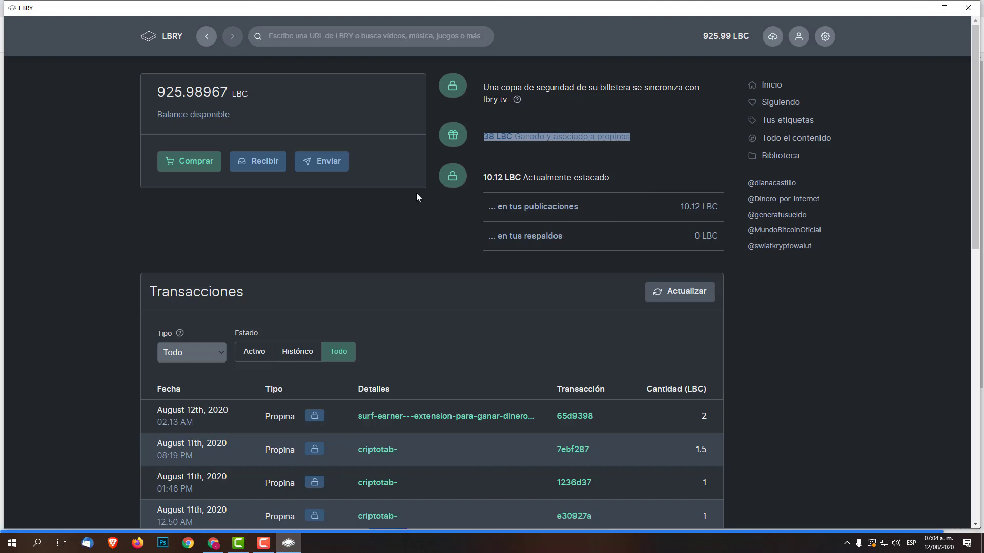
scroll(444, 261, down, 2)
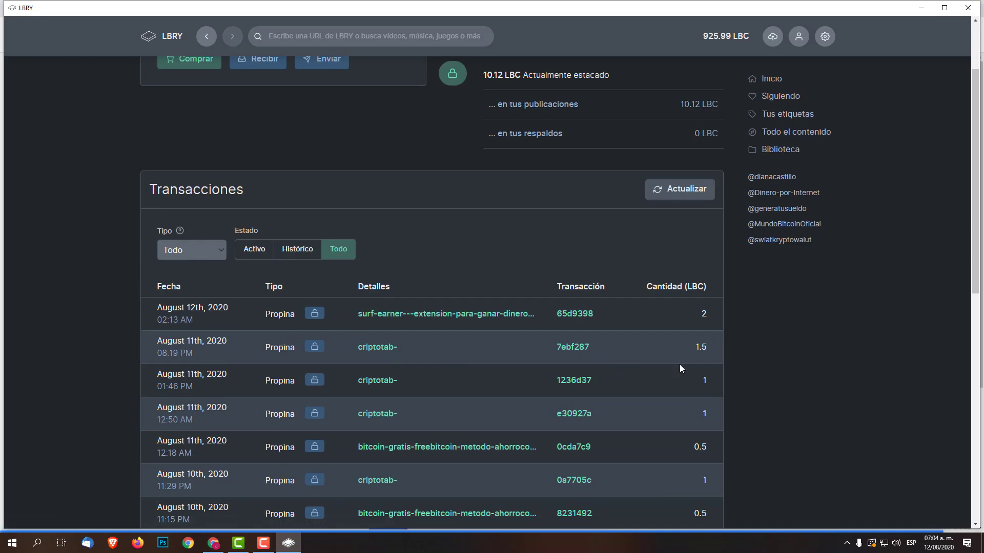
scroll(597, 329, down, 4)
scroll(420, 261, down, 3)
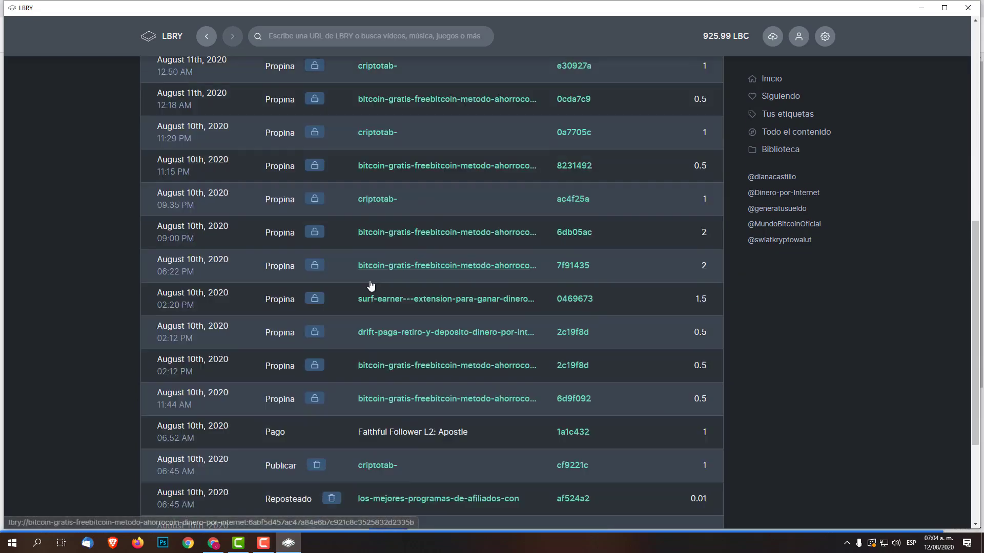
scroll(338, 307, down, 2)
scroll(310, 330, up, 11)
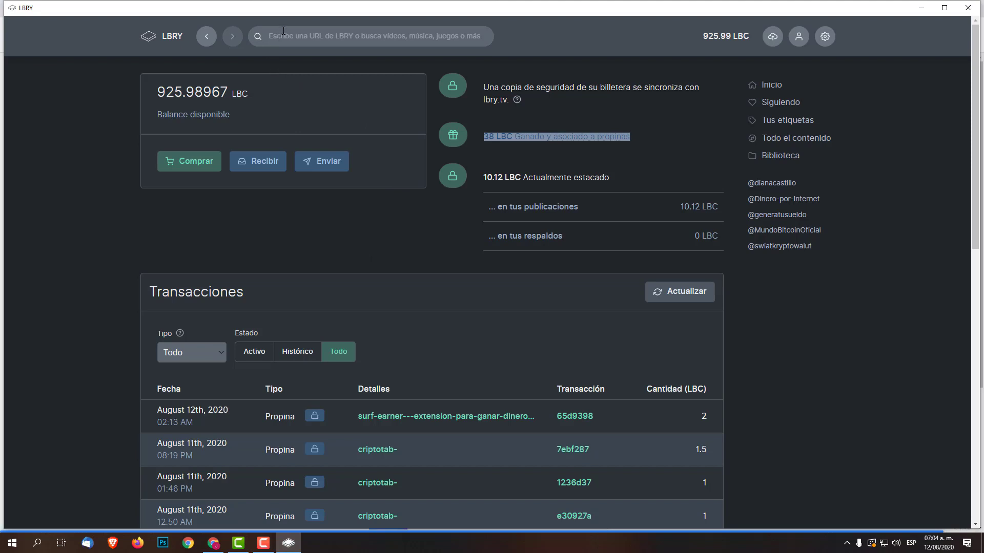
Start a new channel from the account's channel list, entering the name funnyVideos and the title Funny Videos.
click(798, 36)
click(828, 102)
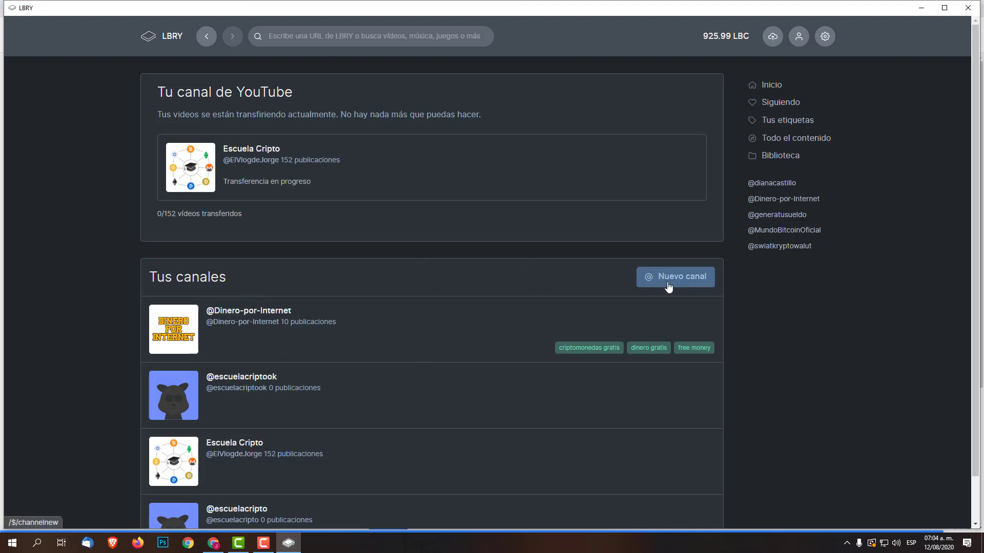
click(686, 276)
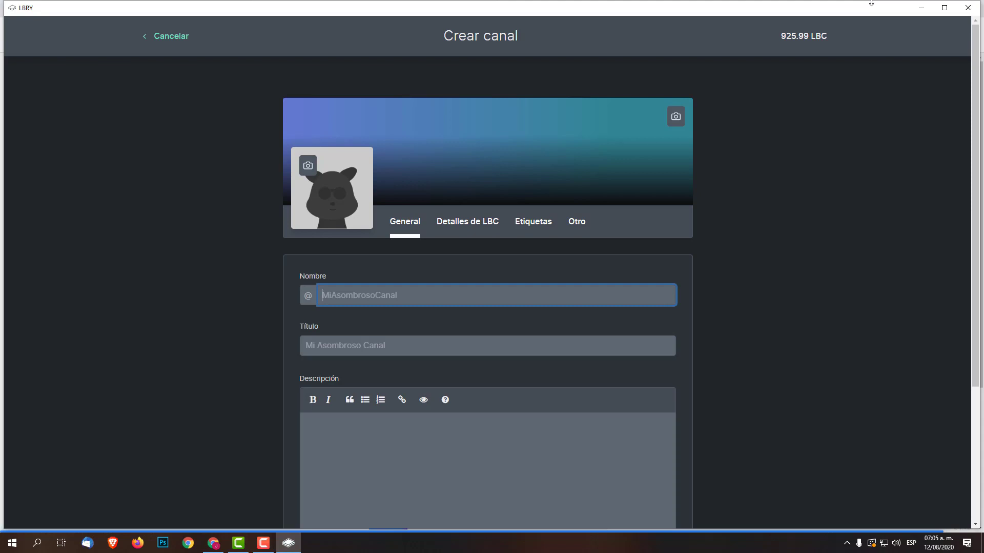
text(funn)
key(BackSpace)
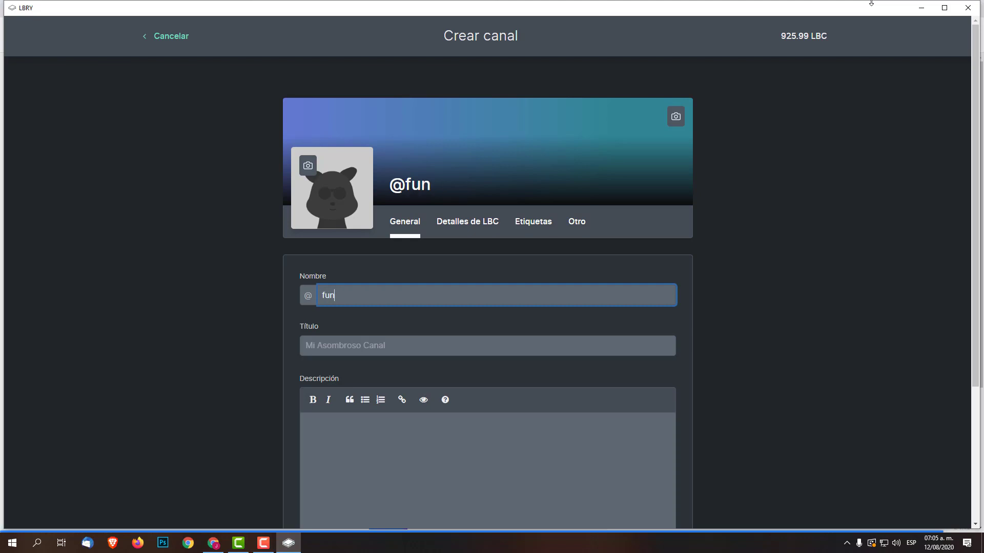
text(nyVideos)
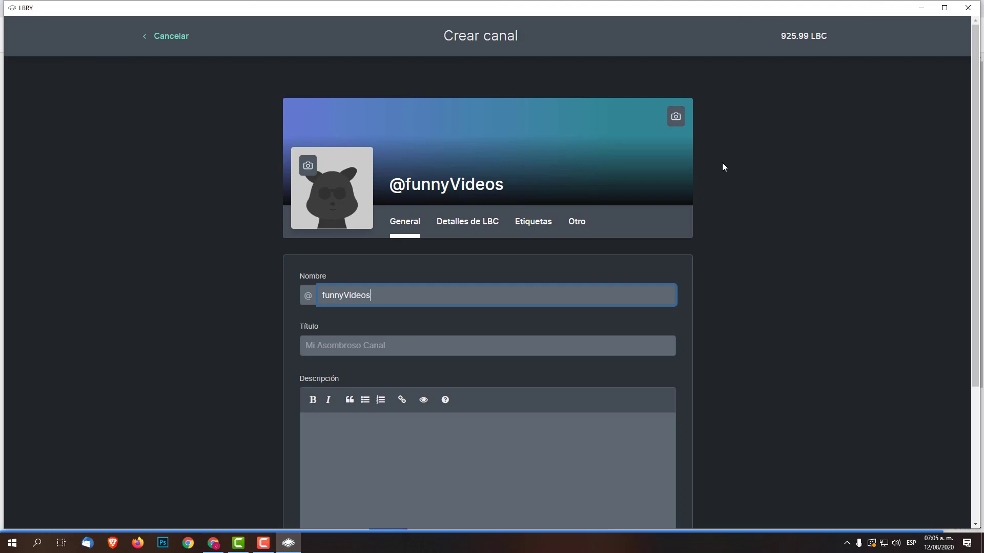
click(418, 343)
text(F)
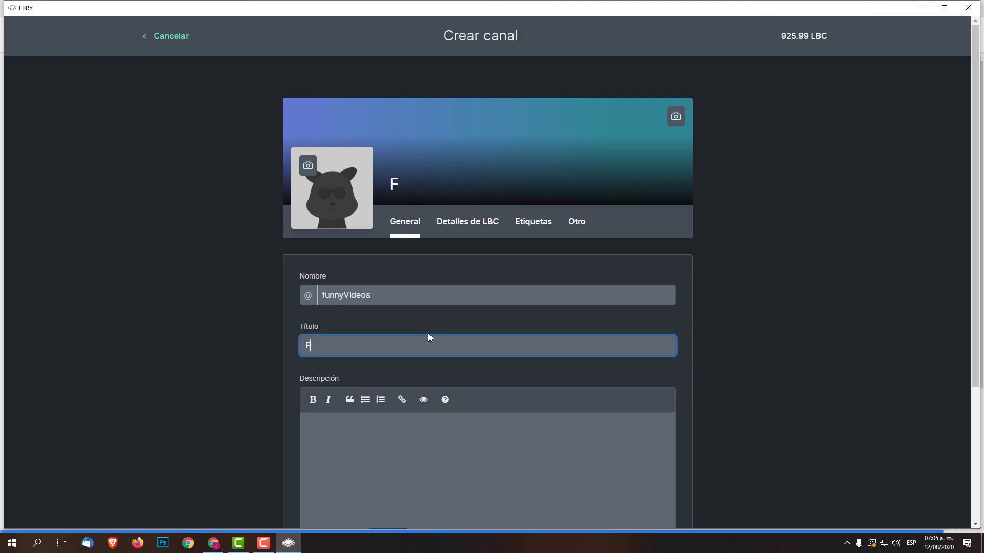
text(unny Videos)
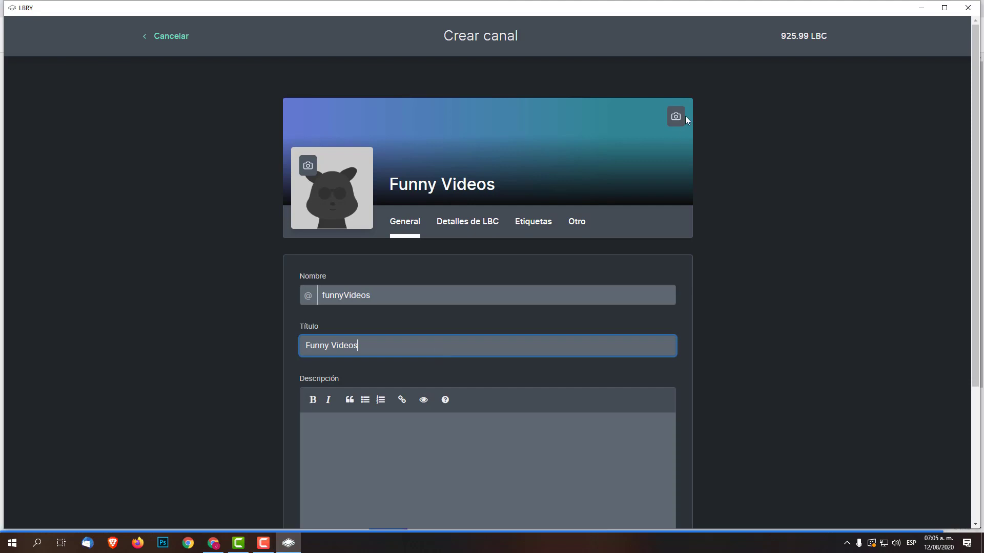
Look over the rest of the channel creation form, including the description area, and cancel creating the channel.
scroll(371, 226, down, 3)
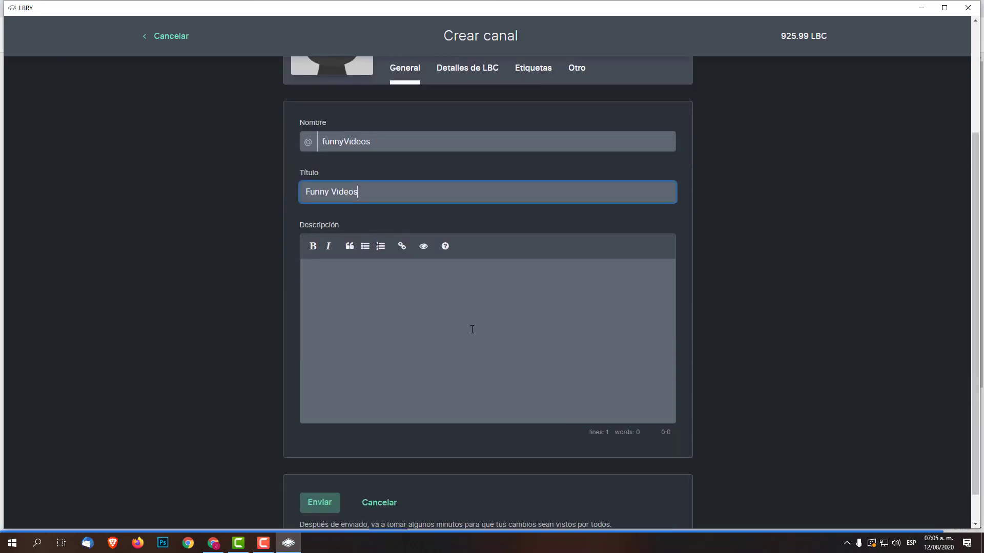
click(472, 327)
scroll(406, 285, down, 1)
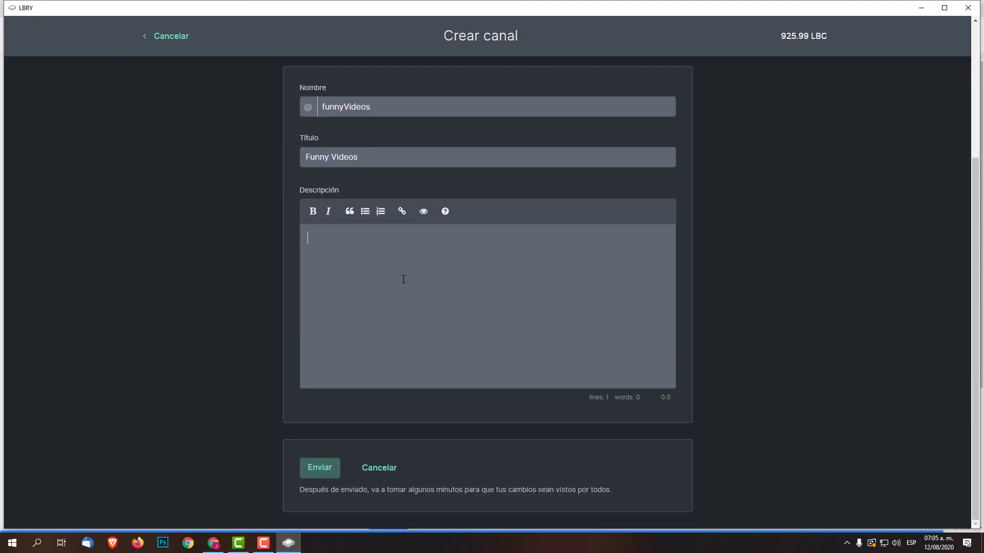
scroll(578, 301, up, 4)
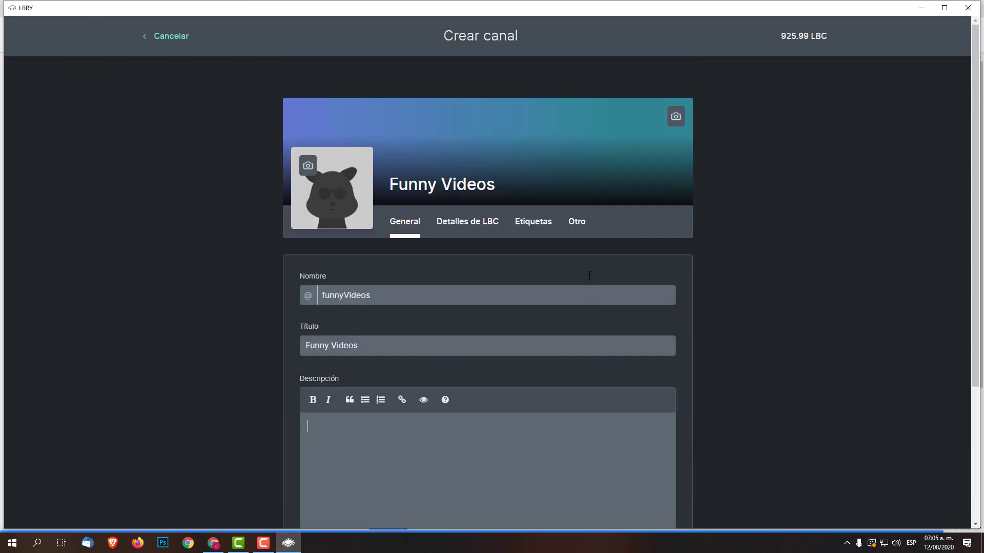
scroll(259, 297, down, 4)
scroll(643, 274, up, 4)
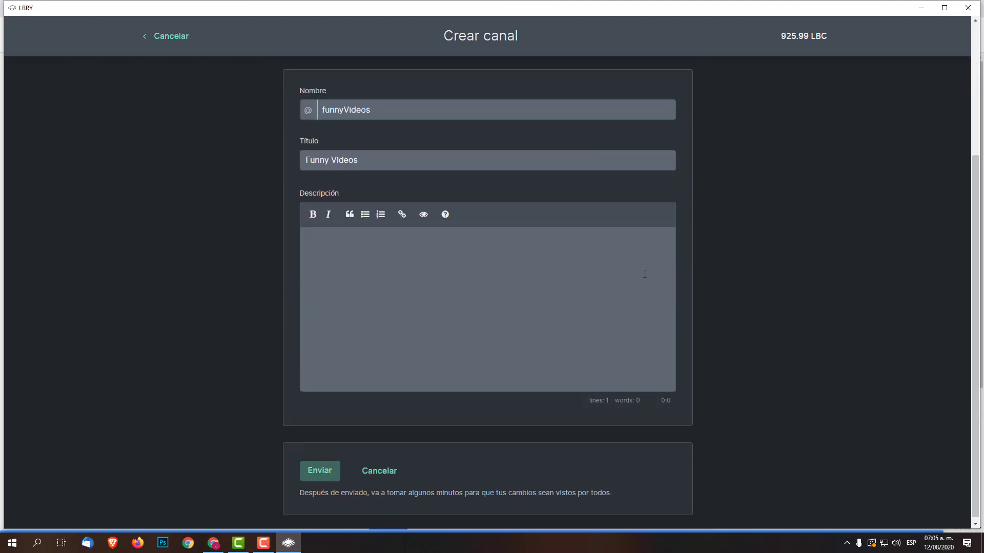
click(537, 223)
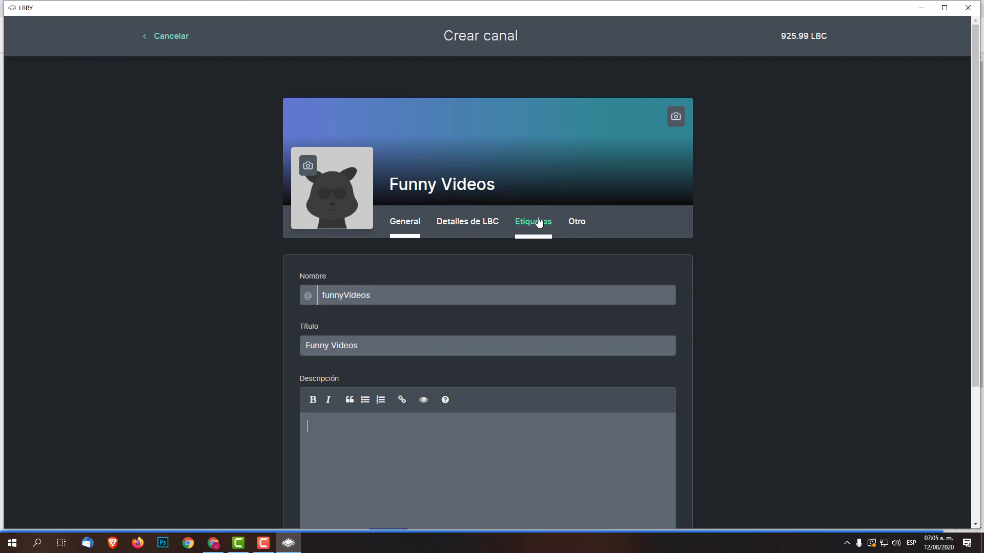
click(174, 42)
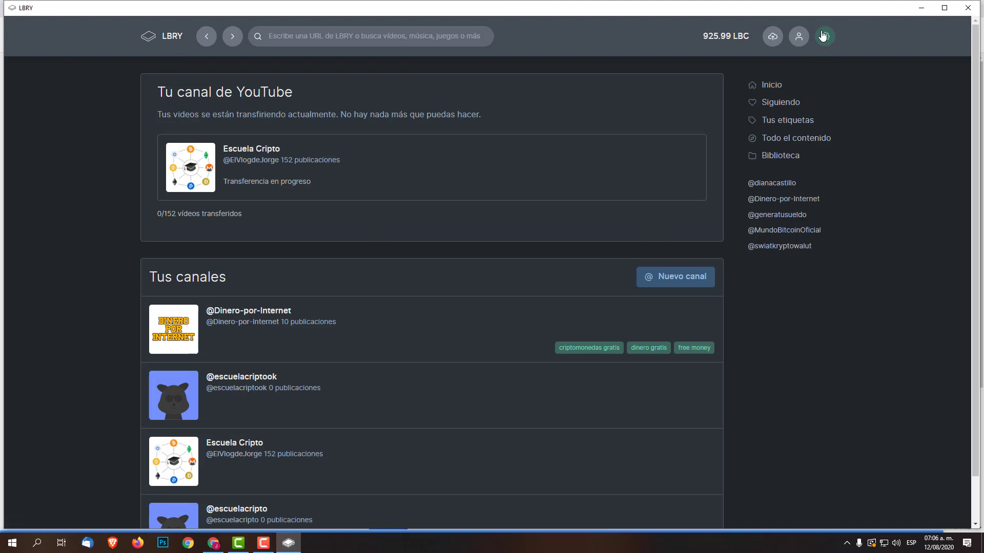
Open the account's rewards page to view the available LBC rewards.
click(798, 37)
click(799, 37)
click(807, 42)
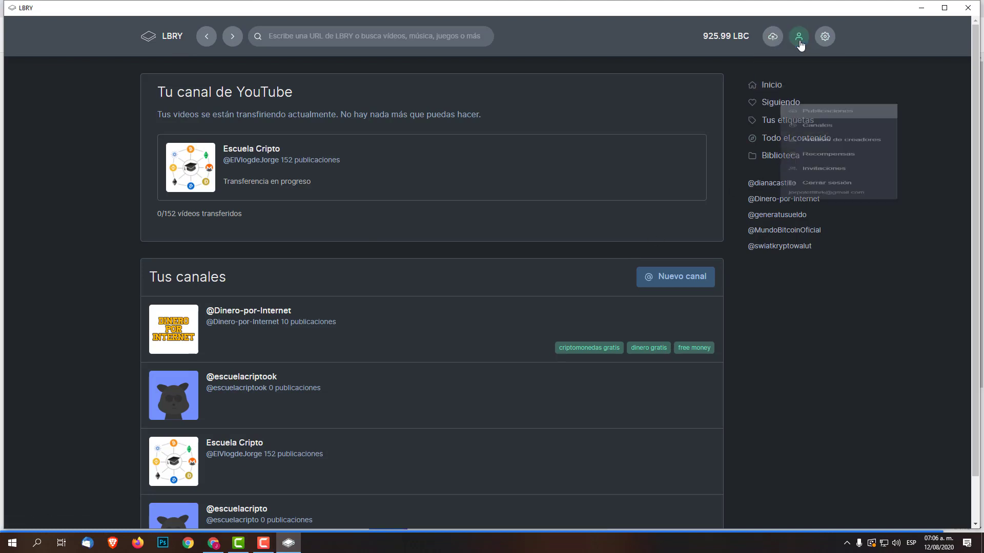
click(812, 156)
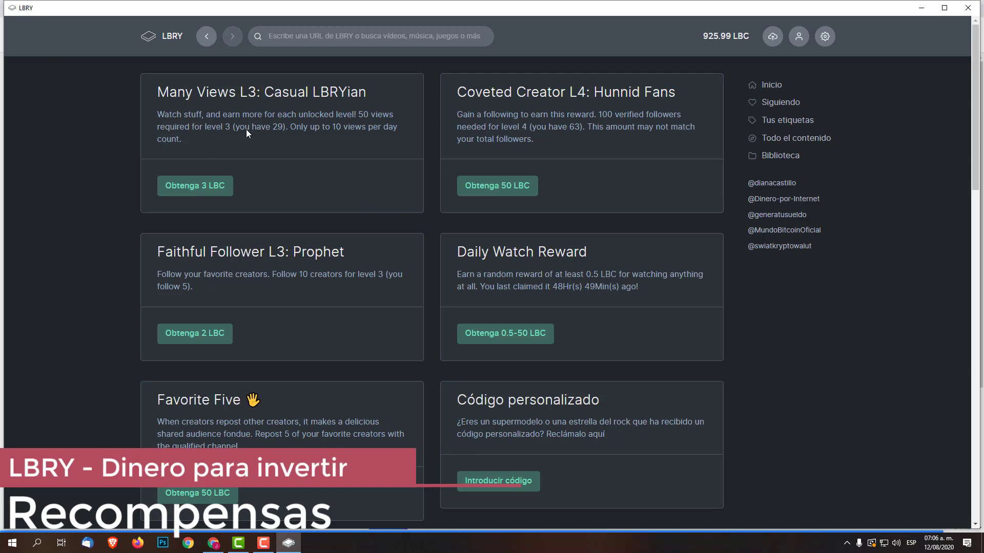
Return to the home feed and play the "[LA VERDAD] COINPOT 2020" video.
click(163, 37)
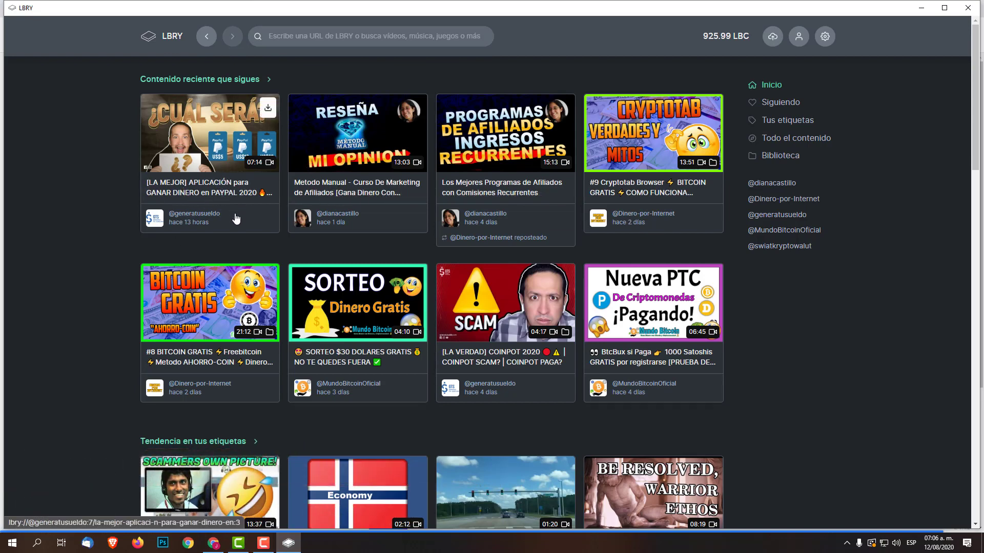
click(491, 365)
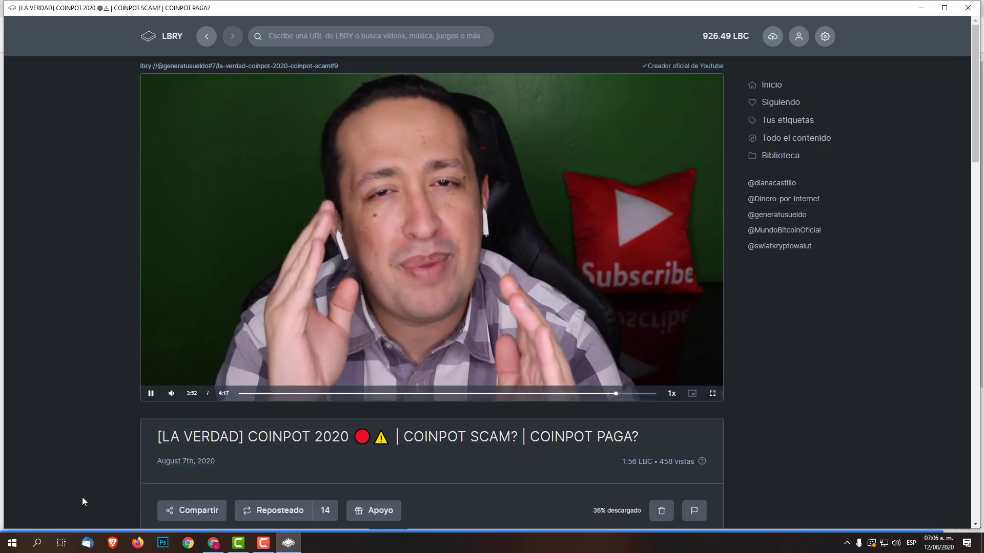
Open the account's rewards page and close the floating video player.
click(798, 37)
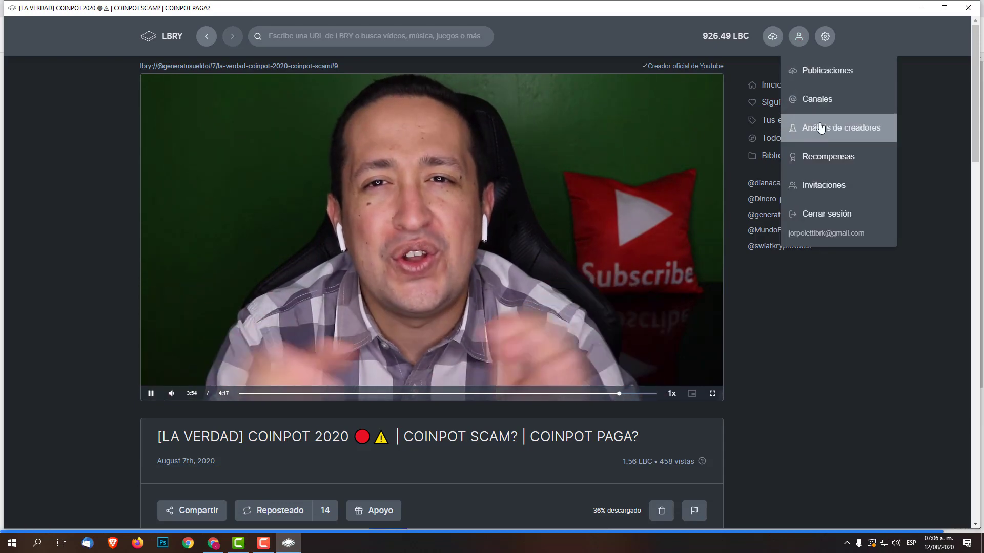
click(817, 156)
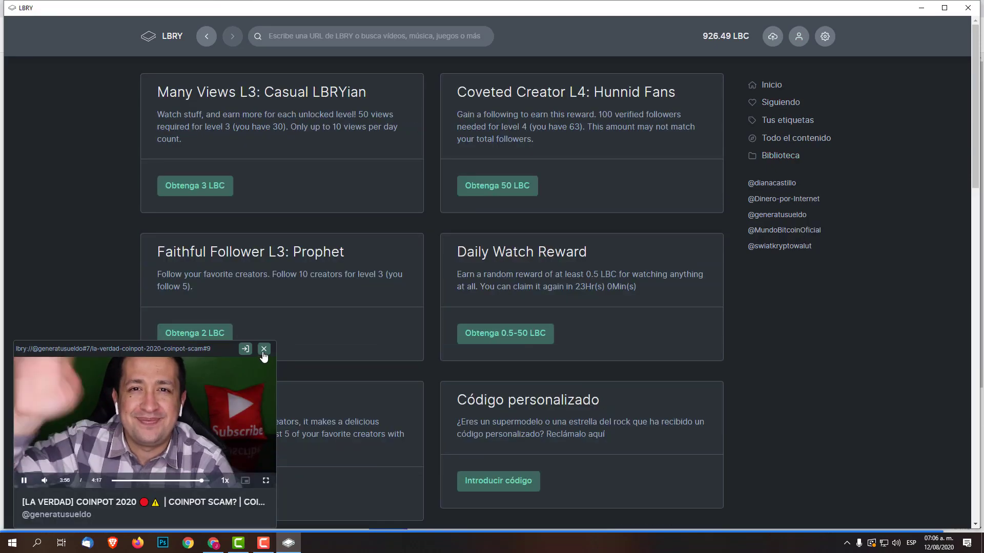
click(264, 347)
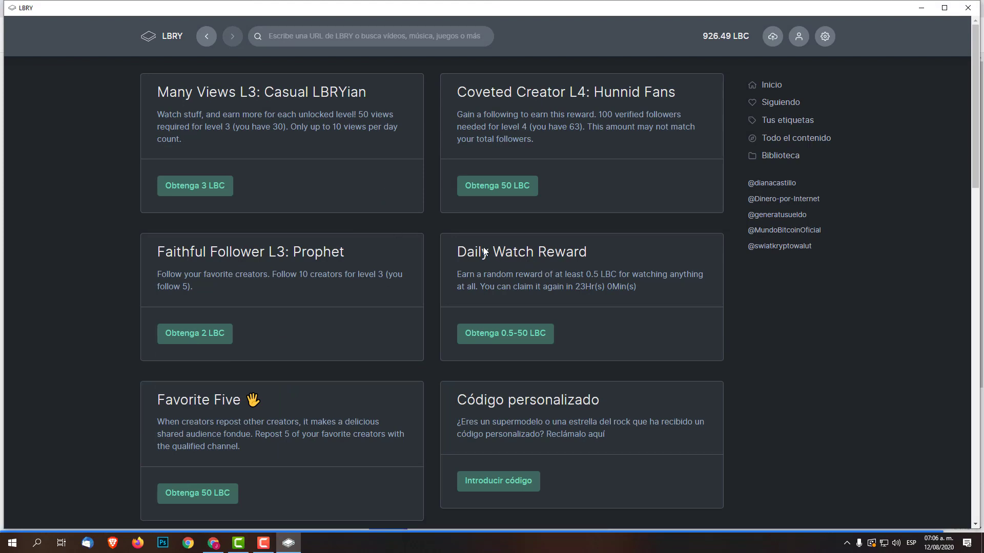
Examine the available rewards, including the Daily Watch Reward terms, the view and follower level requirements, and the Favorite Five and custom code offers.
drag(484, 246, 626, 307)
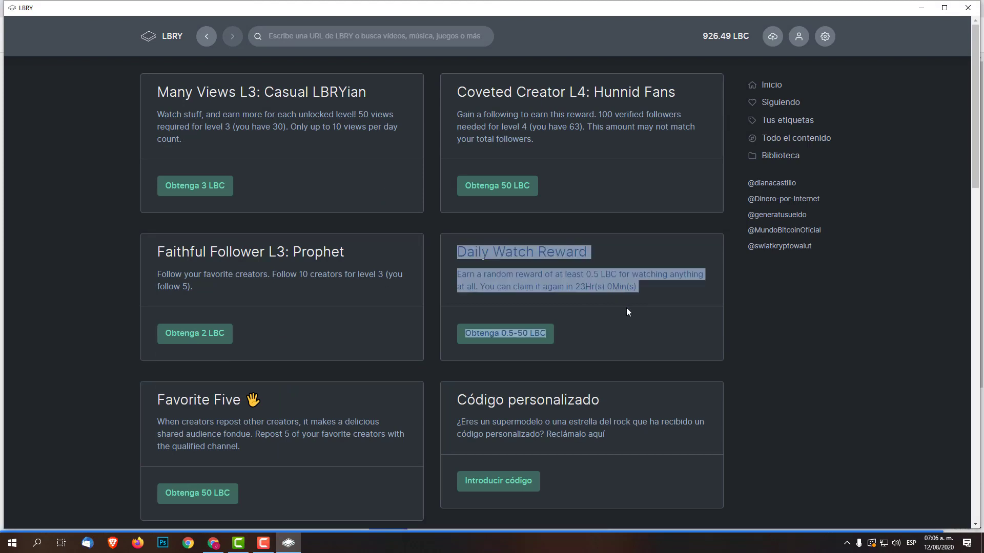
click(645, 334)
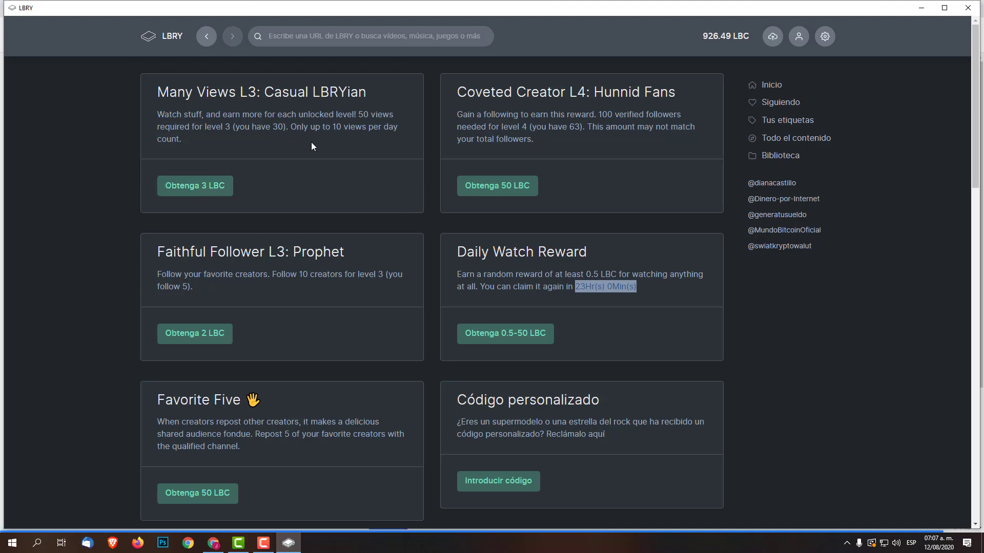
click(214, 194)
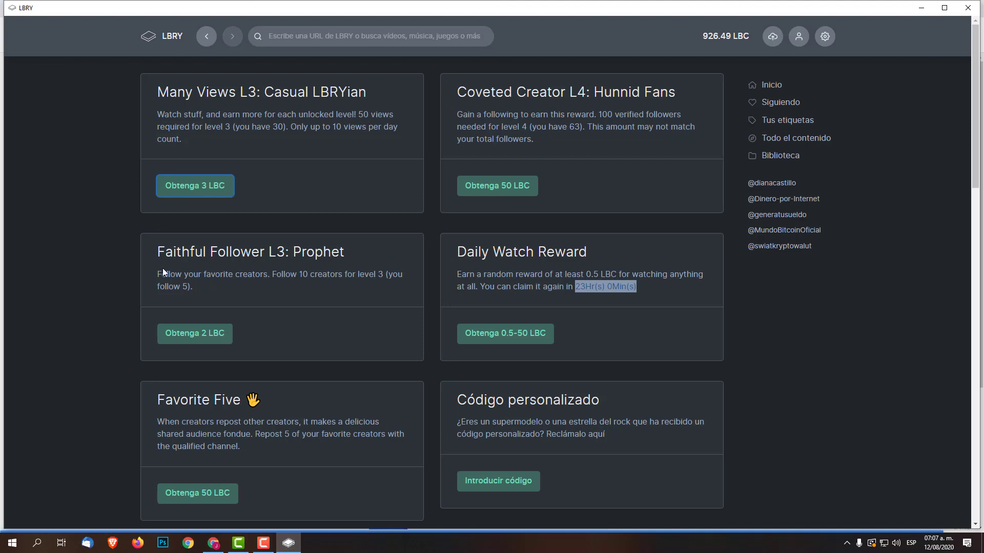
click(274, 201)
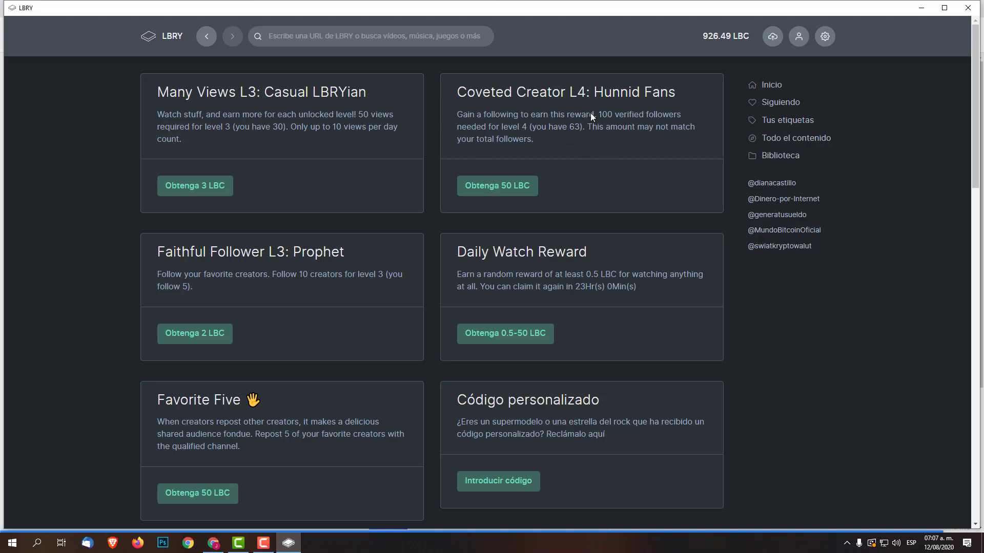
click(611, 163)
scroll(307, 160, down, 2)
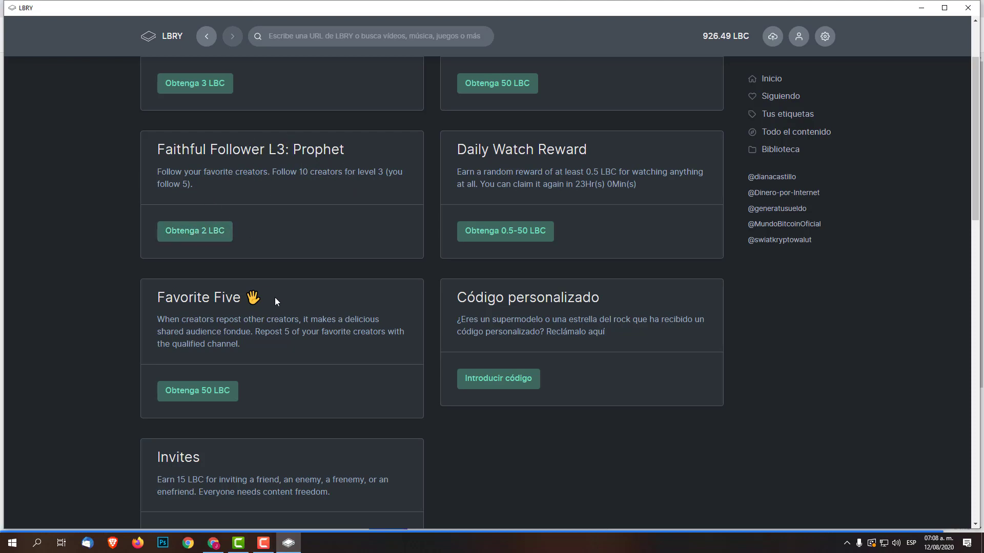
scroll(394, 251, down, 1)
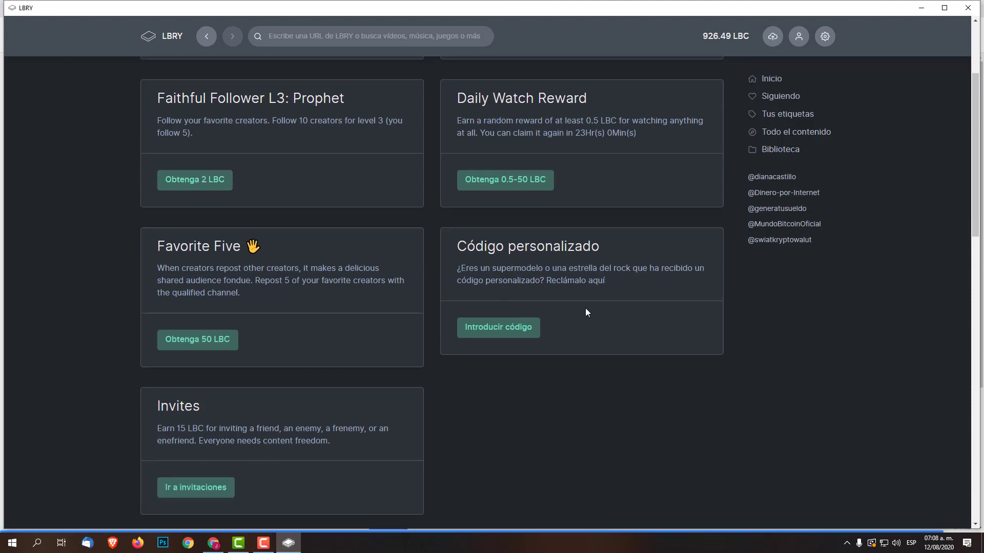
Go to the invitations page from the Invites reward and copy the personal invitation link.
scroll(368, 237, down, 3)
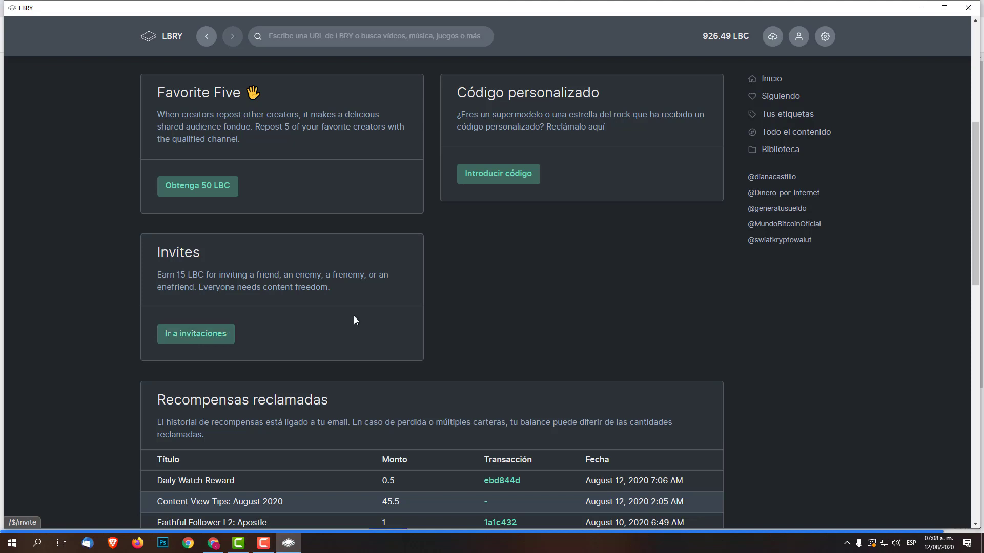
click(219, 336)
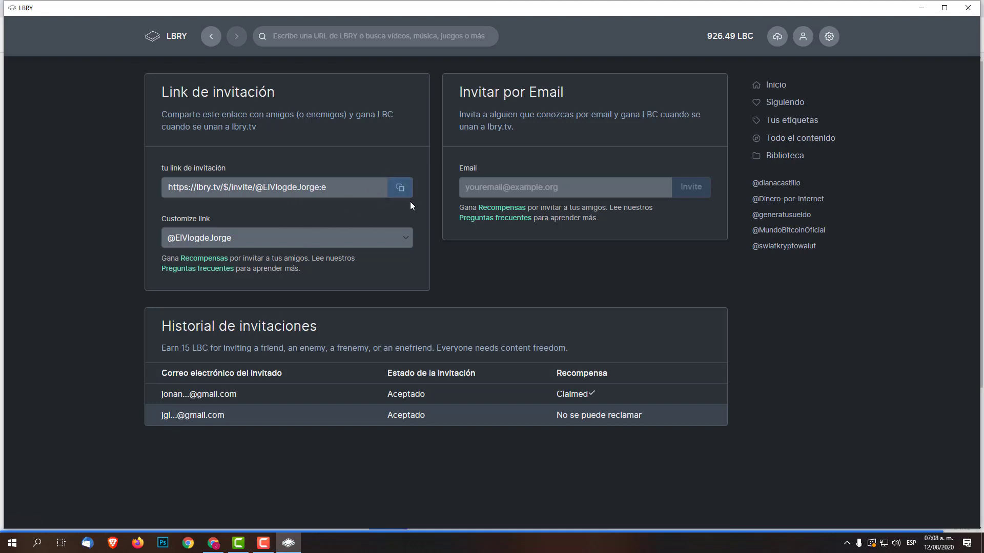
click(400, 188)
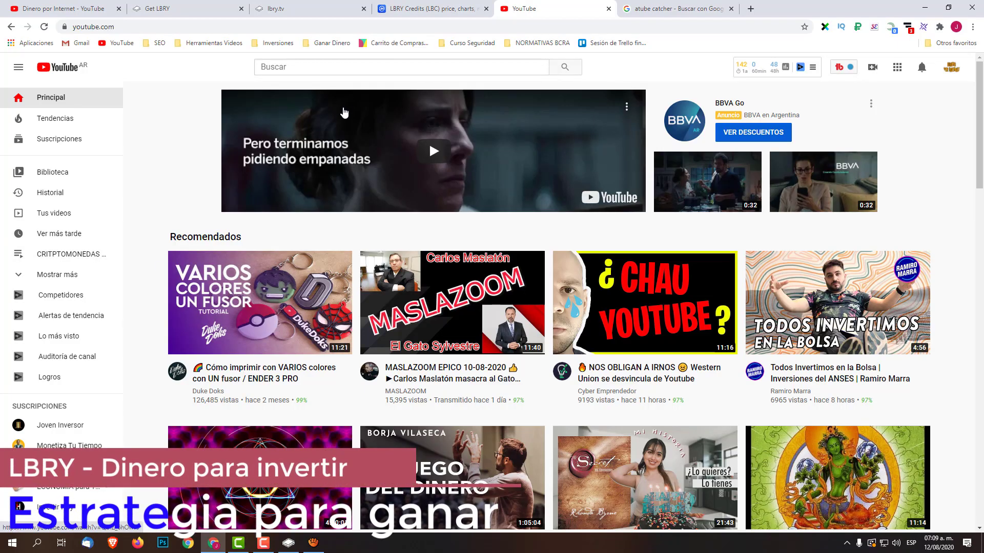
Search YouTube for "funny videos" using the suggested search term.
click(370, 66)
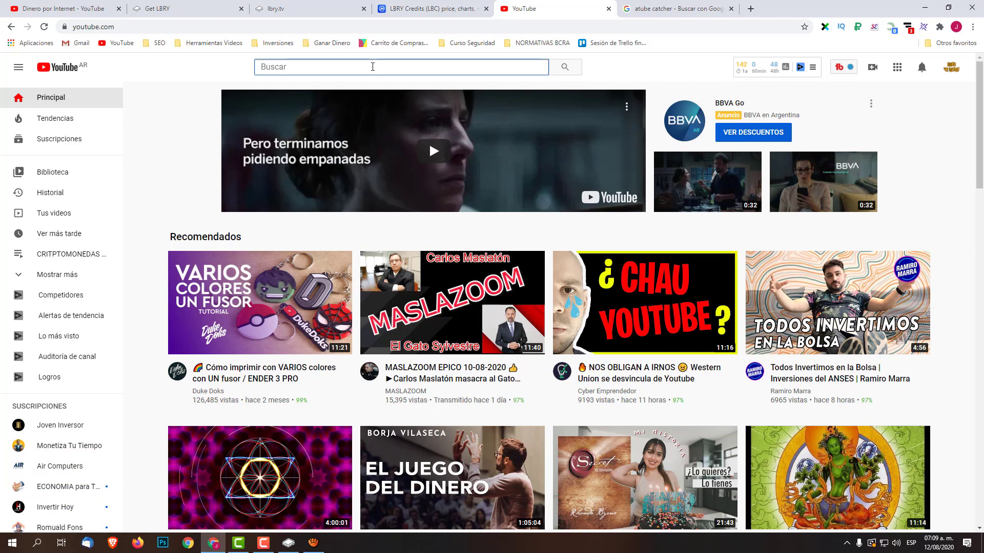
text(funny)
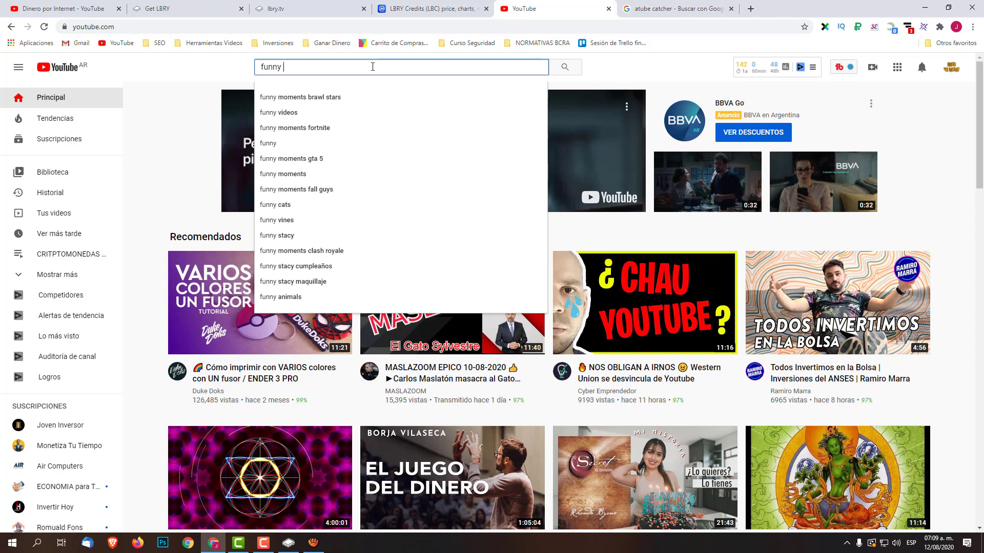
key(Down)
key(Down)
key(Return)
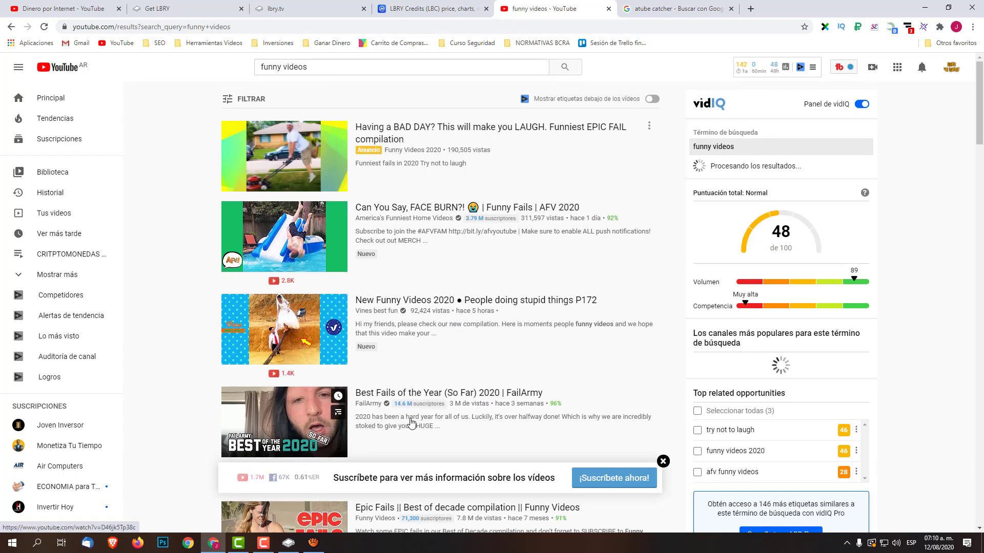
Filter the funny videos results to show only Creative Commons content.
scroll(407, 419, down, 1)
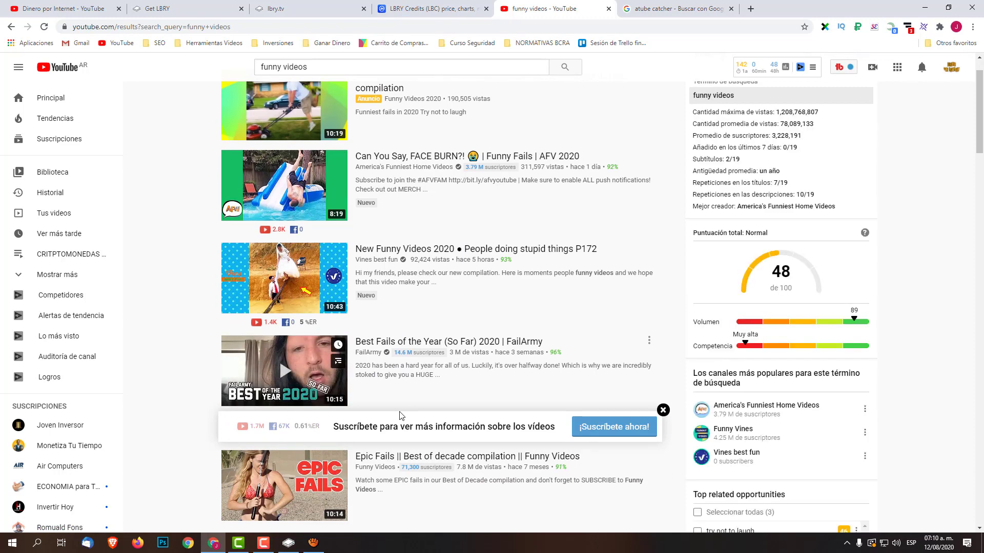
scroll(401, 415, up, 1)
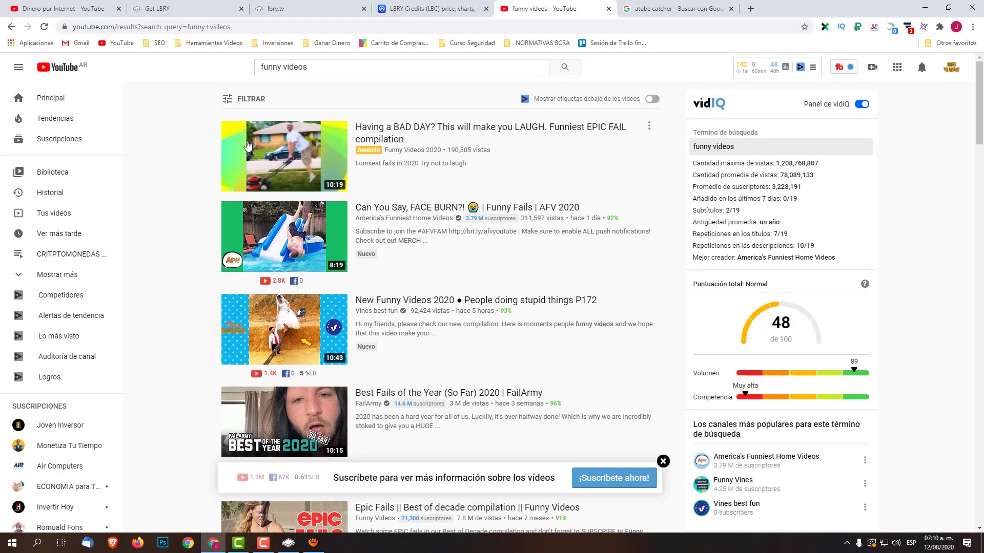
click(244, 101)
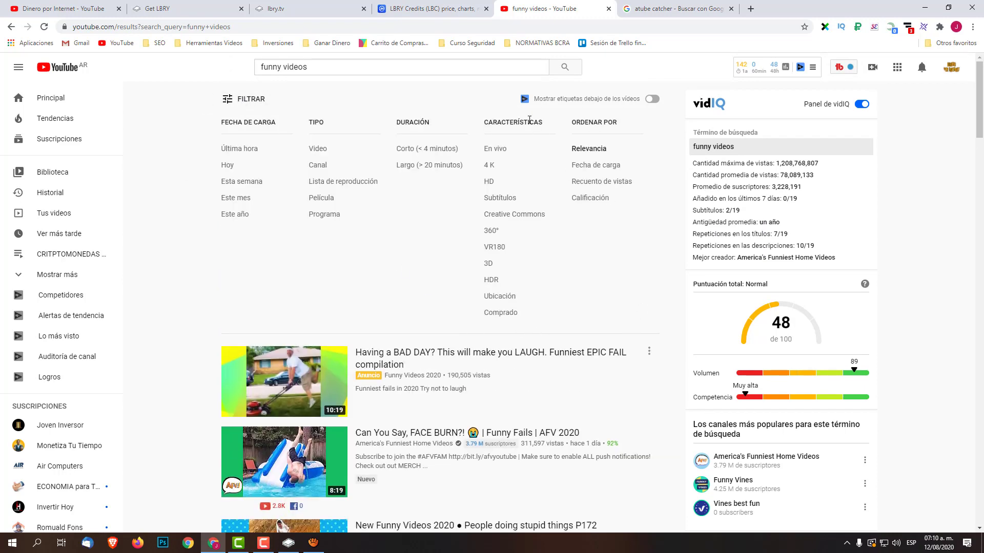
click(533, 219)
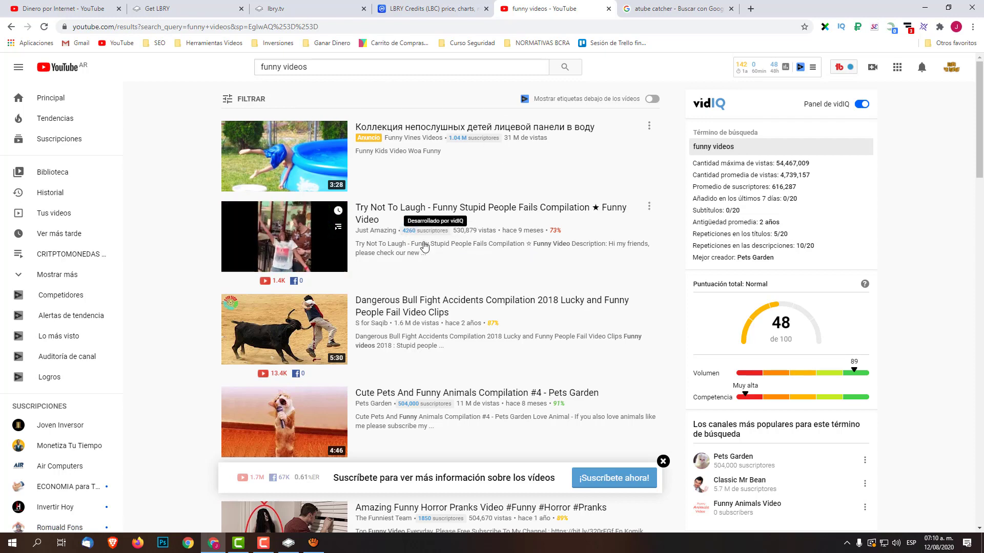
Open the "Try Not To Laugh - Funny Stupid People Fails Compilation" video in a new tab, skip ahead to about 0:30 and pause it.
middle_click(424, 214)
click(671, 6)
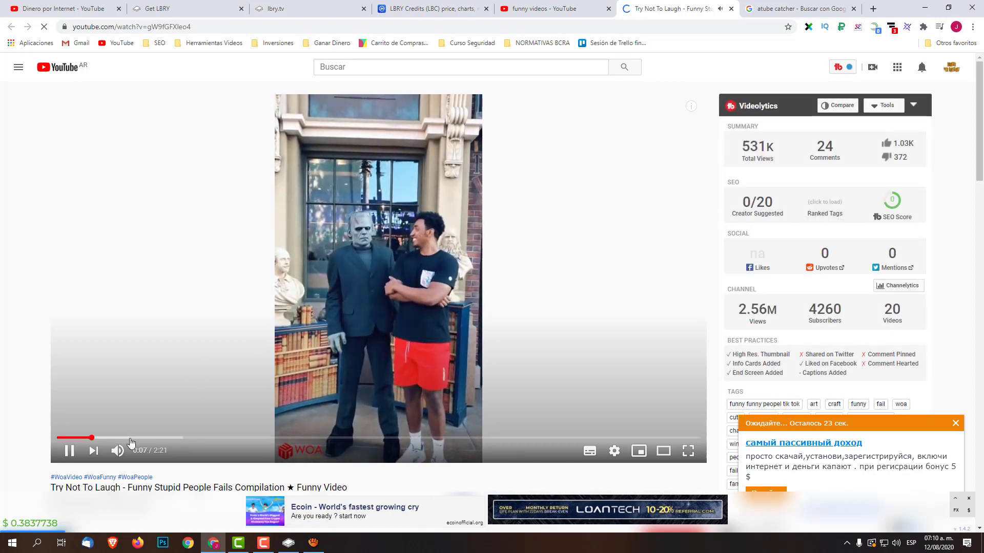
click(189, 438)
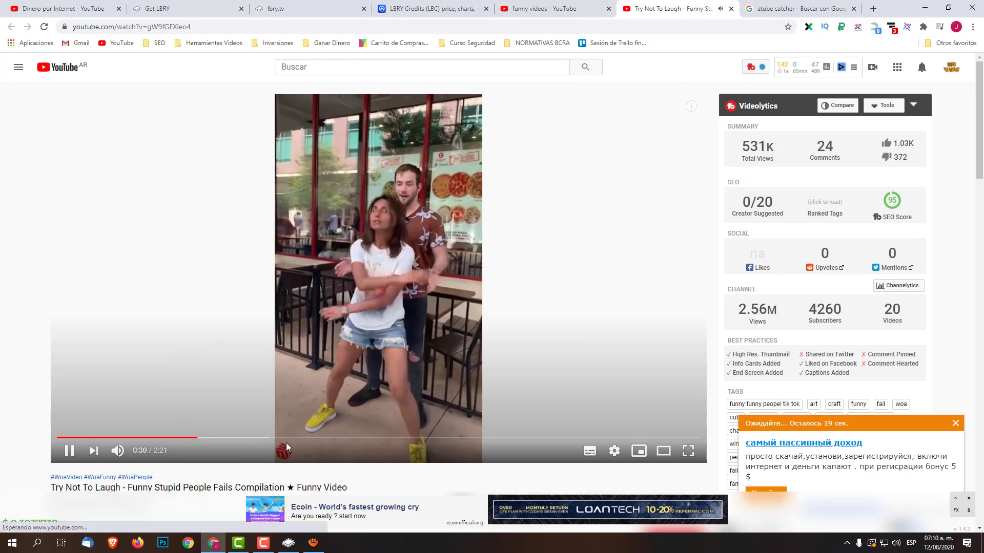
click(70, 452)
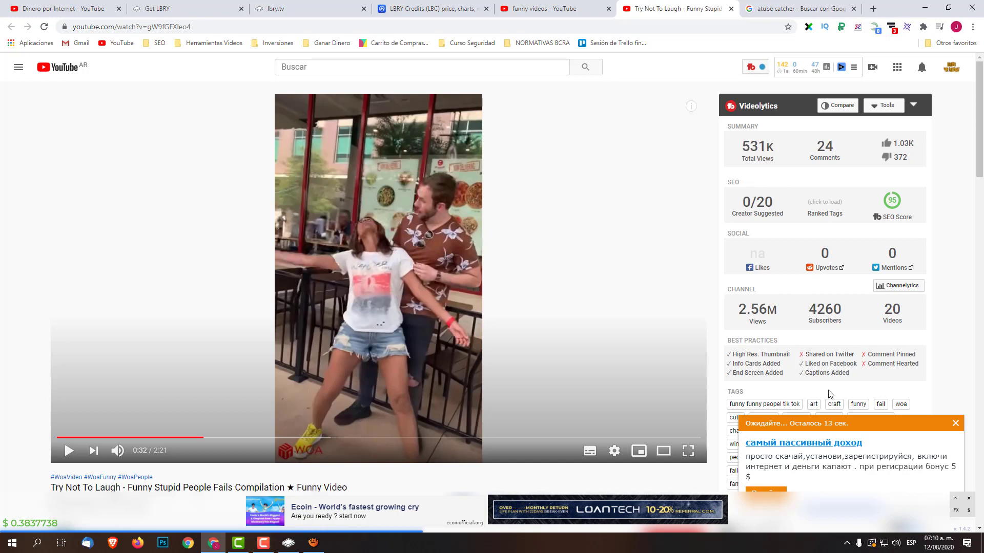
click(956, 423)
Open the official aTube Catcher website from the Google results and request the free Windows download.
click(795, 9)
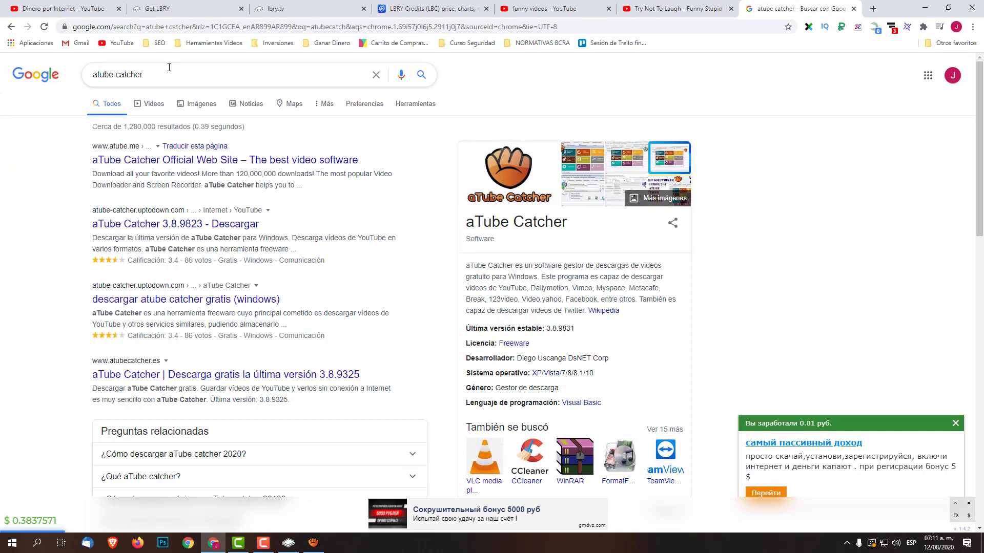
click(190, 168)
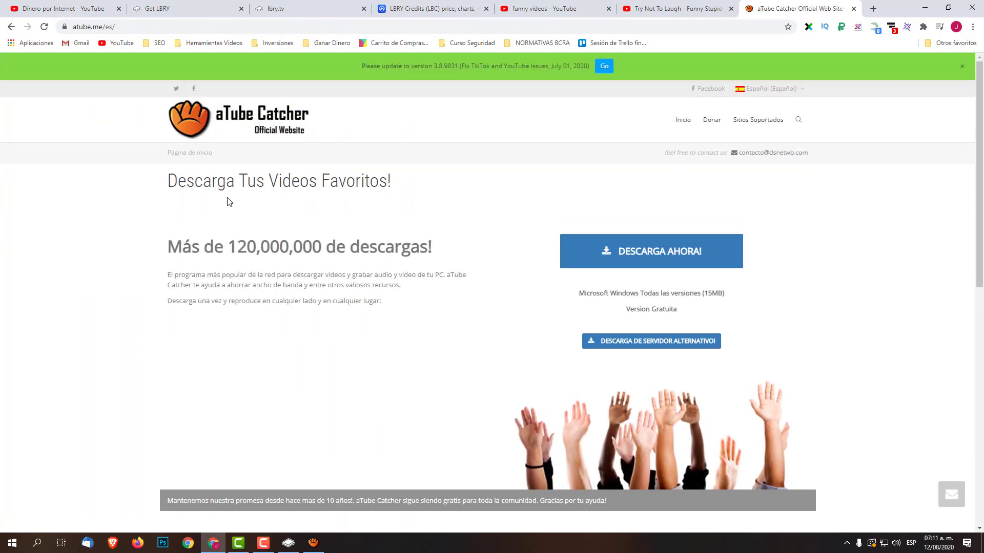
click(650, 251)
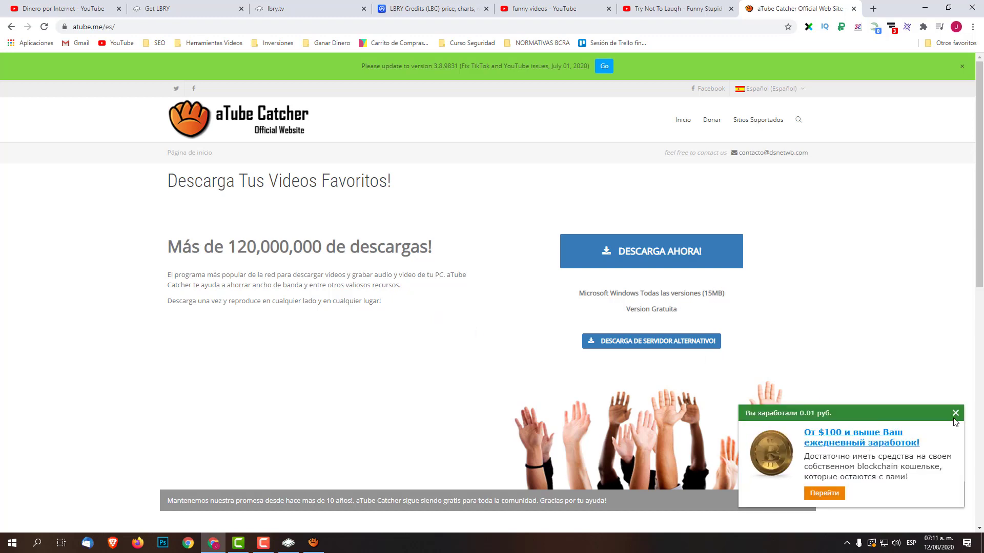
click(956, 413)
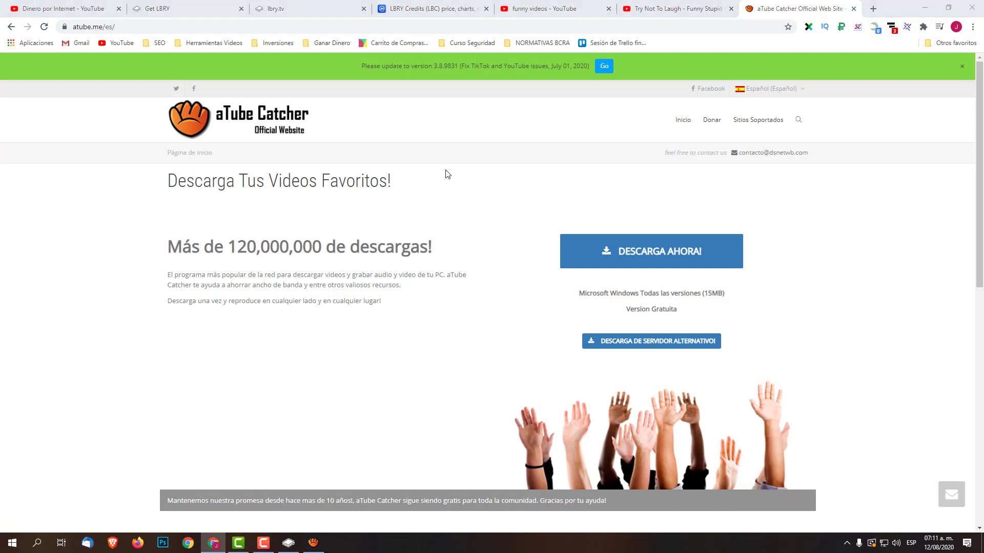
Switch to aTube Catcher, accept the offered update to version 3.8.9831 and proceed past the installer's welcome page.
click(316, 547)
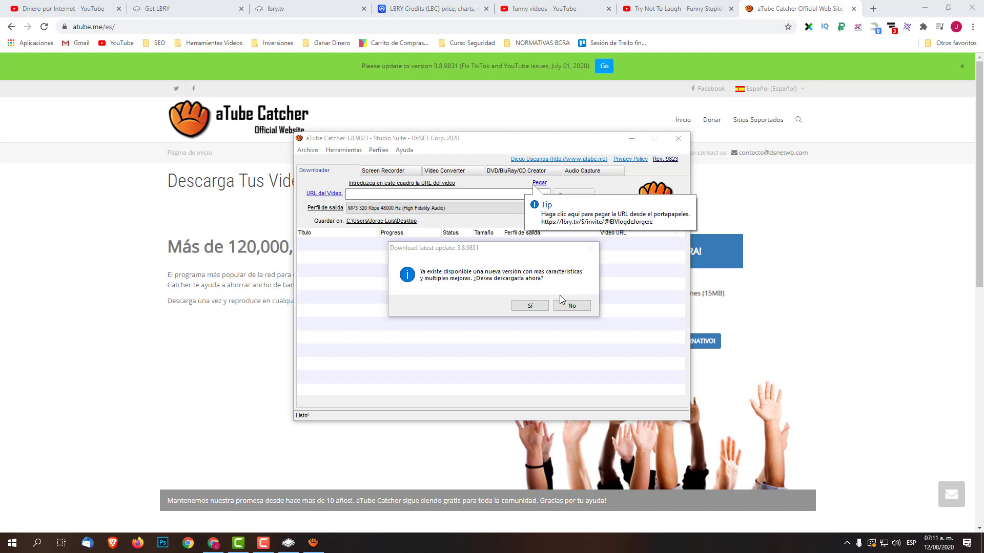
click(530, 307)
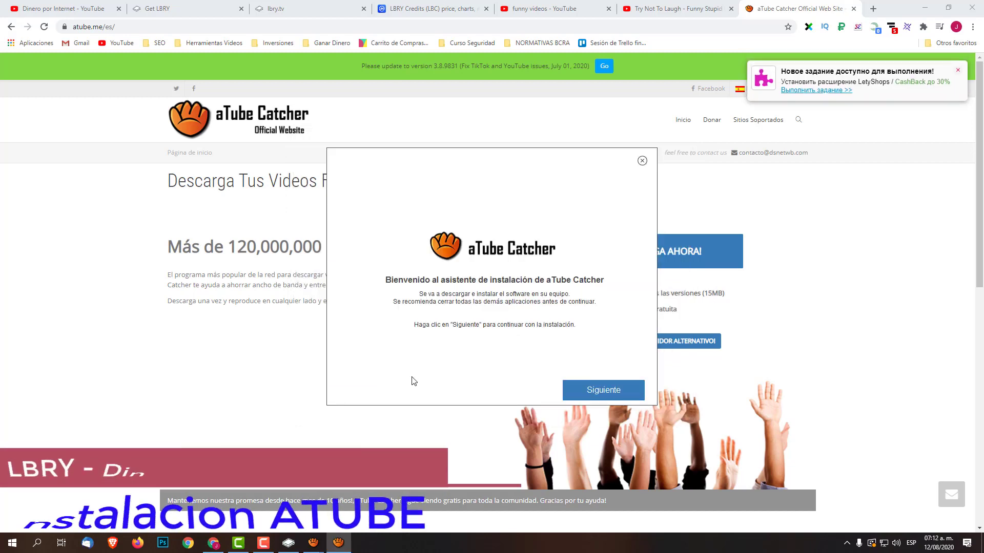
click(958, 72)
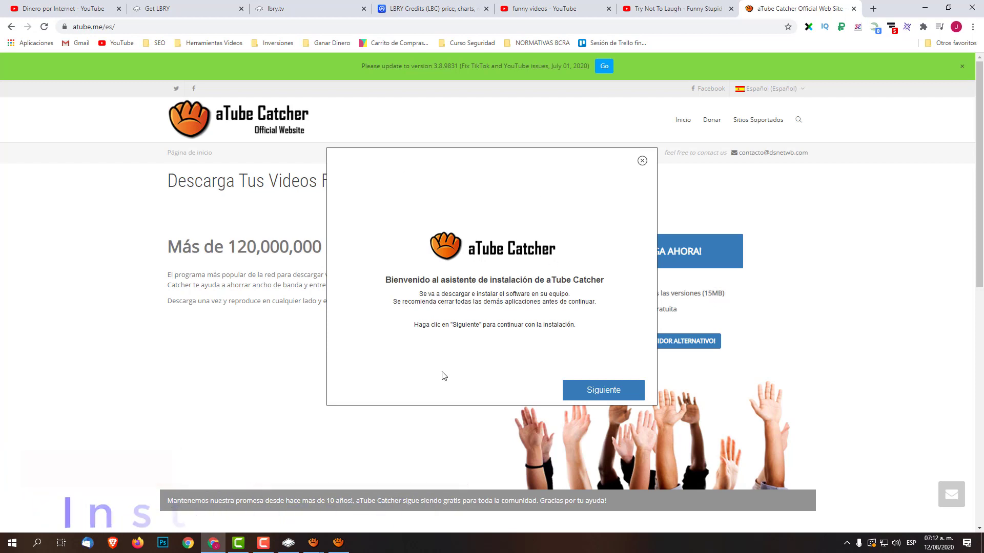
click(594, 392)
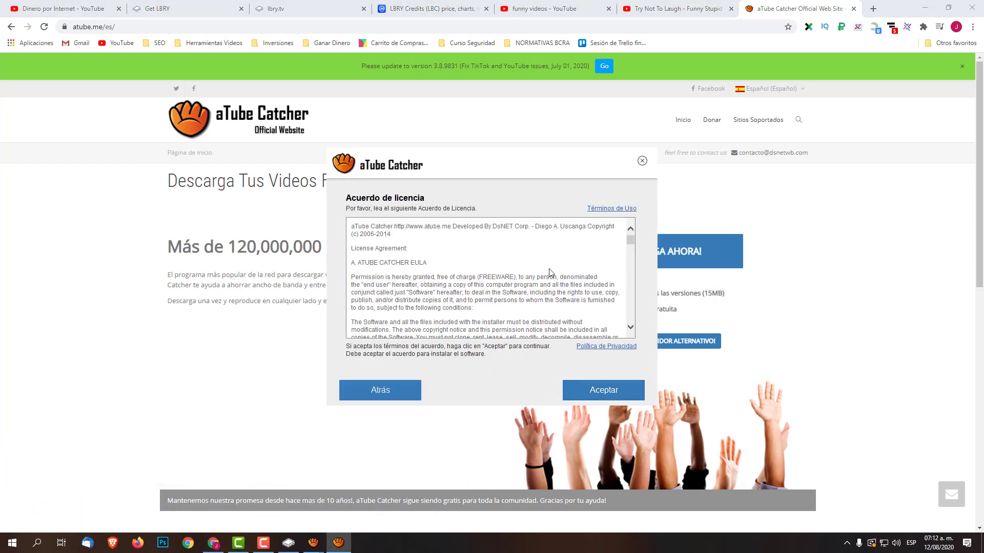
Complete the aTube Catcher installation, accepting the licence agreement and skipping the McAfee WebAdvisor offer.
drag(631, 241, 636, 332)
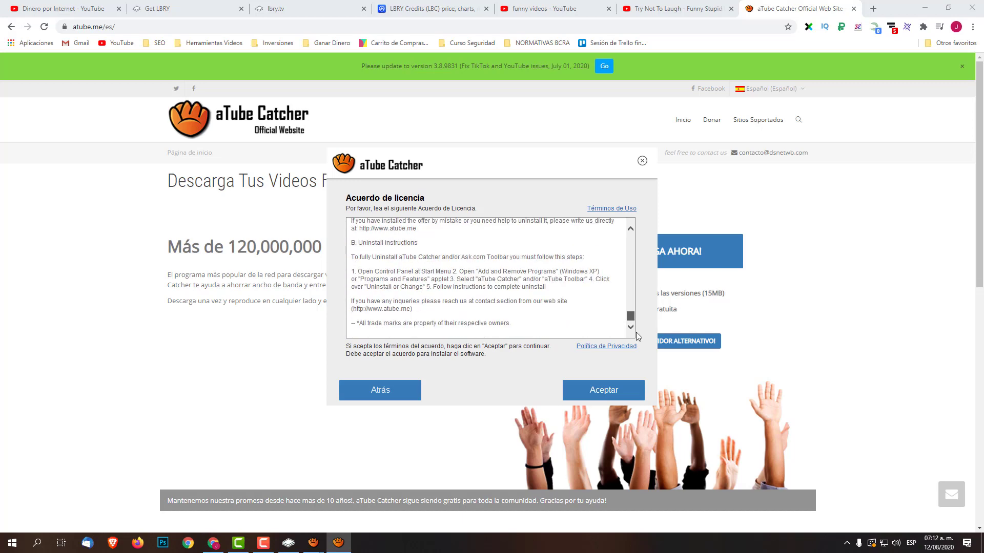
click(609, 394)
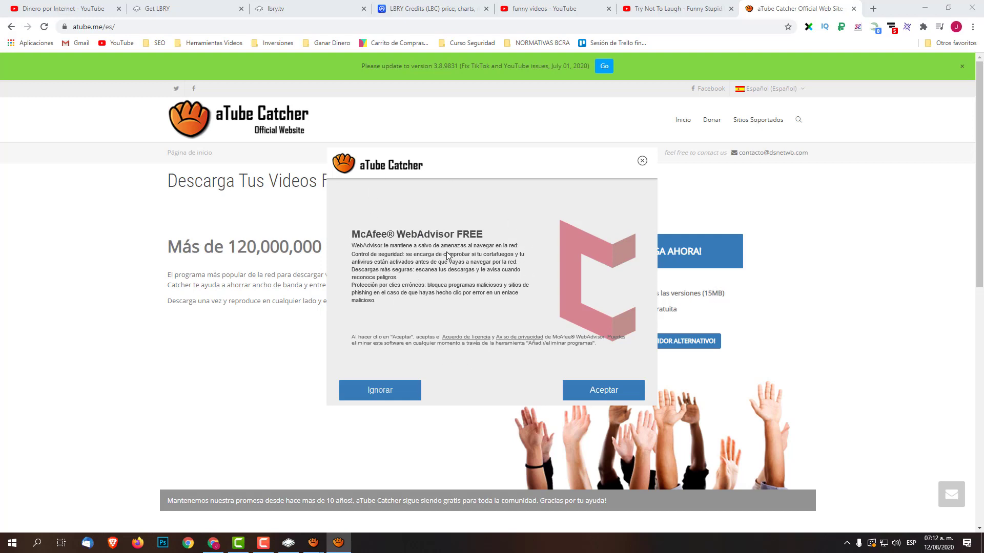
click(397, 393)
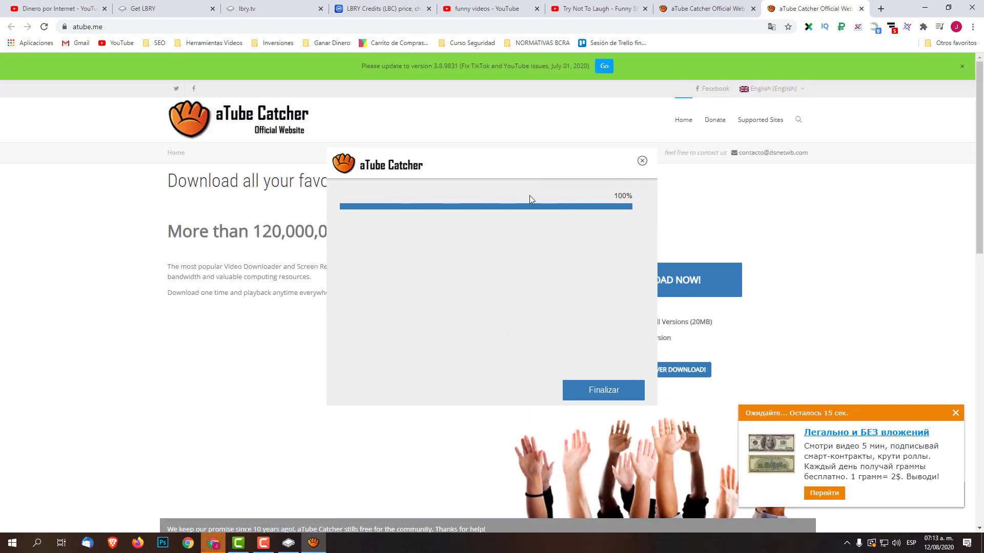
click(602, 392)
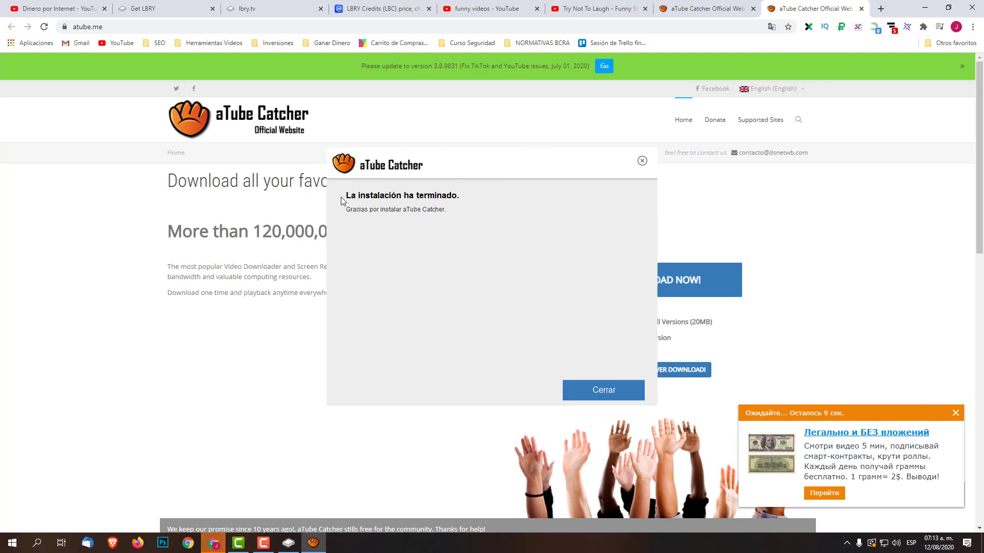
click(608, 393)
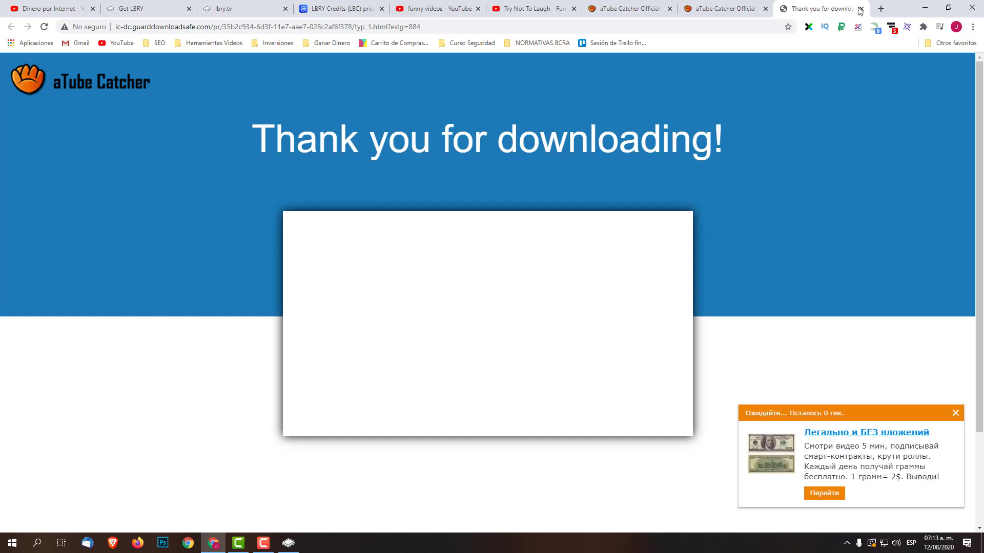
Close the download confirmation page and the duplicate aTube Catcher site, and launch the installed aTube Catcher to its main window.
click(860, 9)
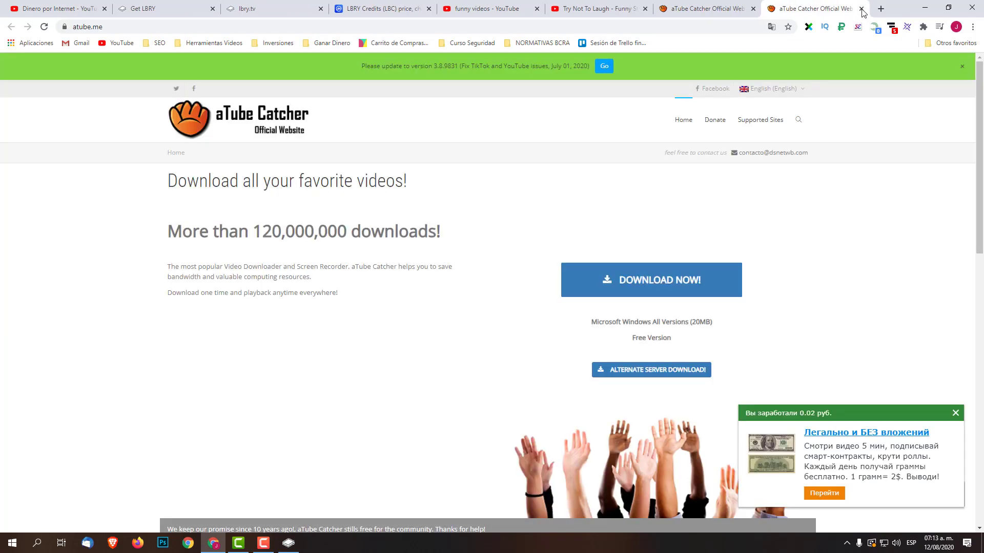
click(861, 9)
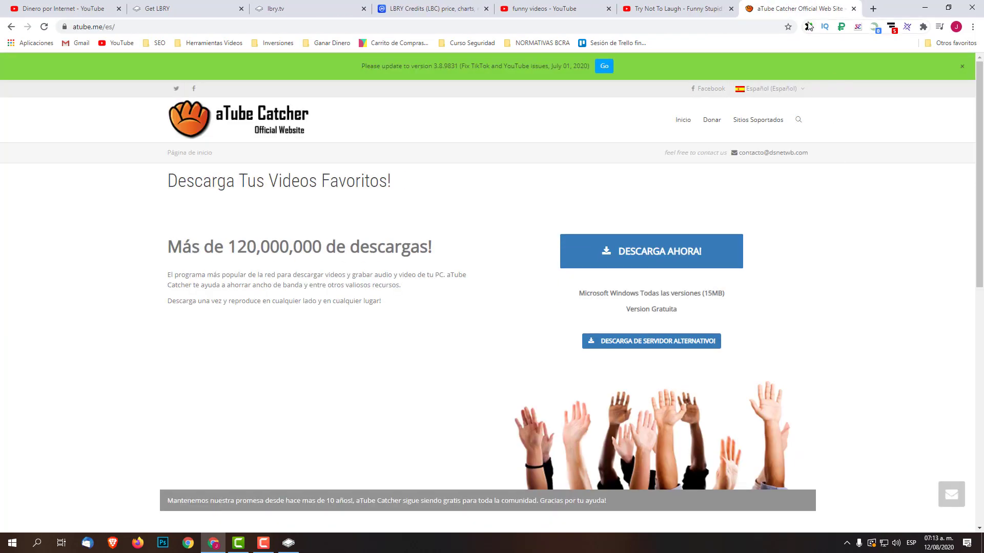
click(28, 548)
text(atu)
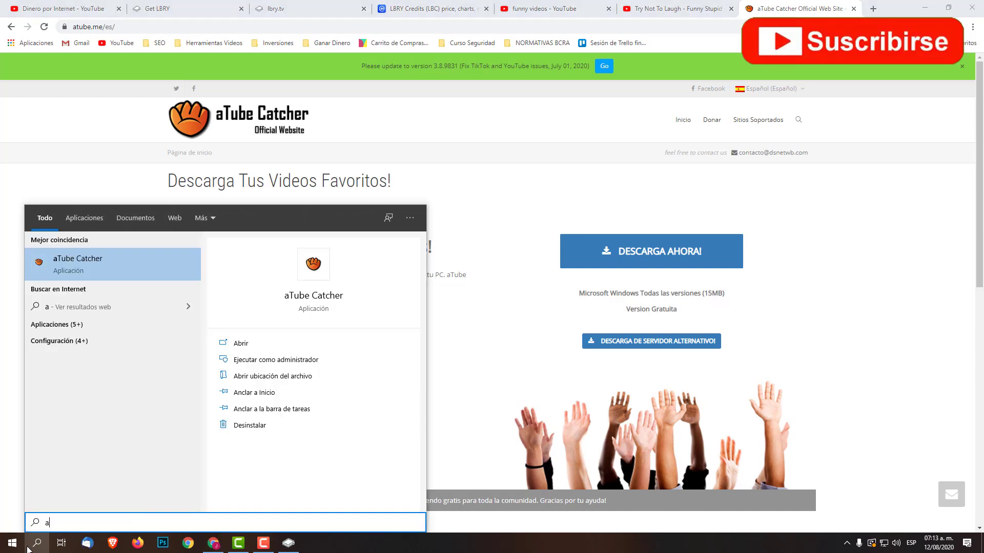
click(88, 259)
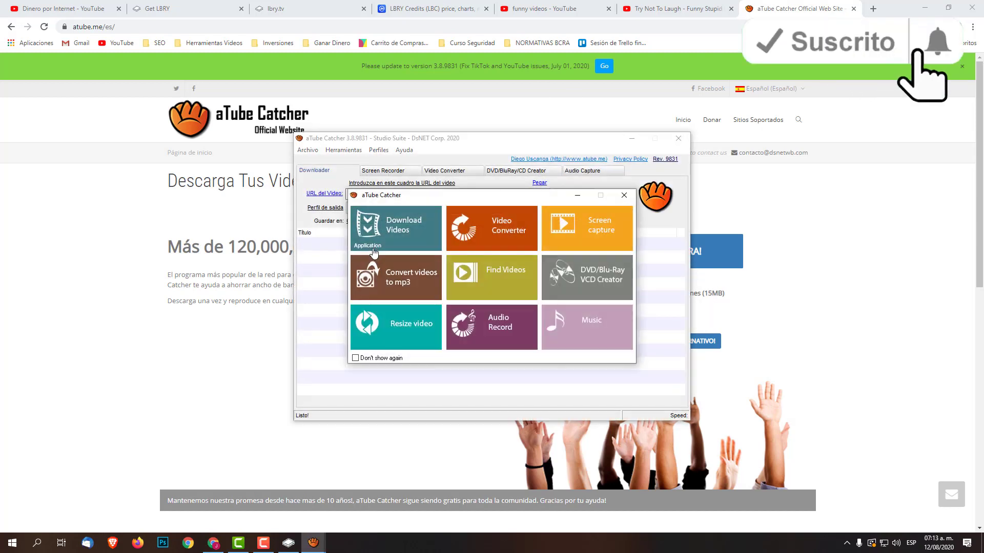
key(Return)
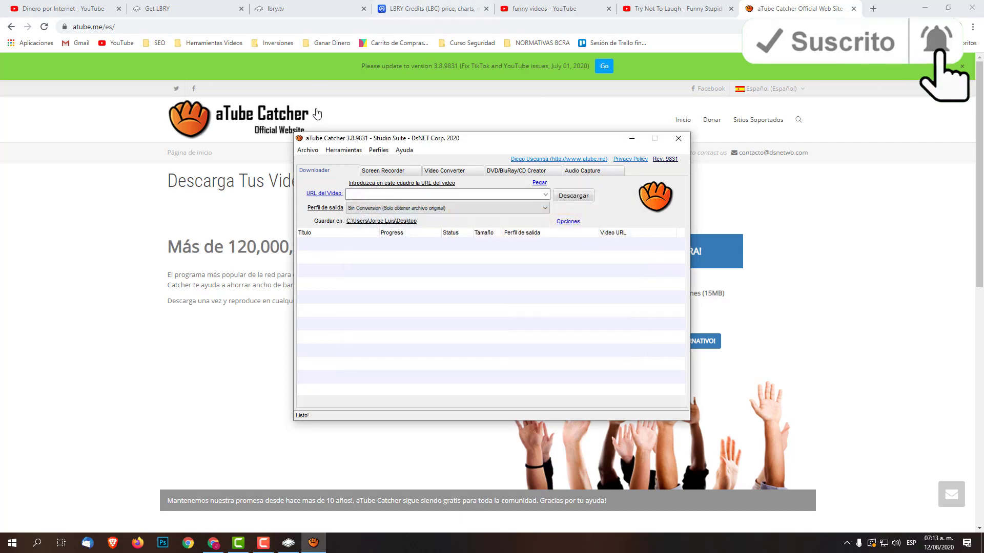
Copy the address of the "Try Not To Laugh" YouTube video and paste it into aTube Catcher as the video URL.
click(710, 4)
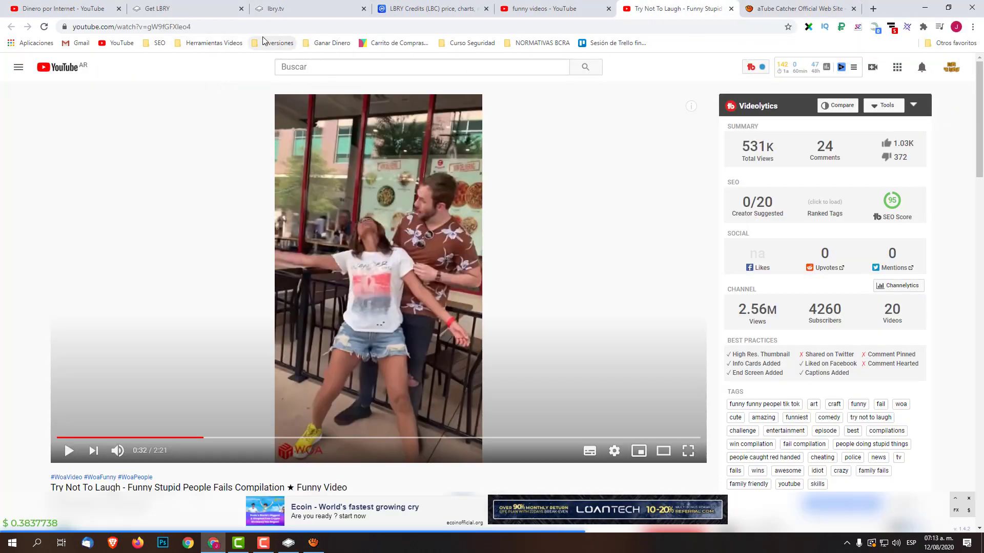
click(203, 32)
key(ctrl+c)
right_click(177, 30)
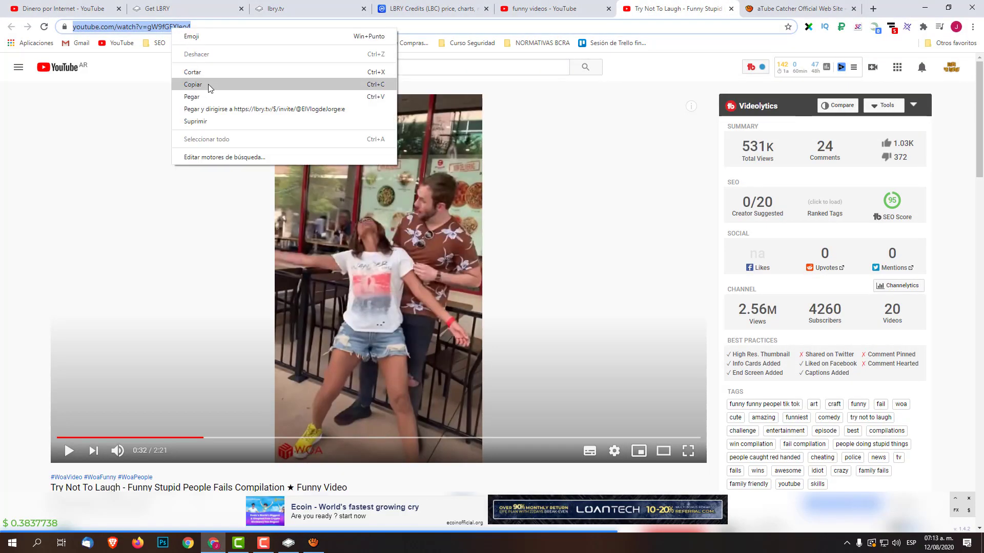
click(208, 84)
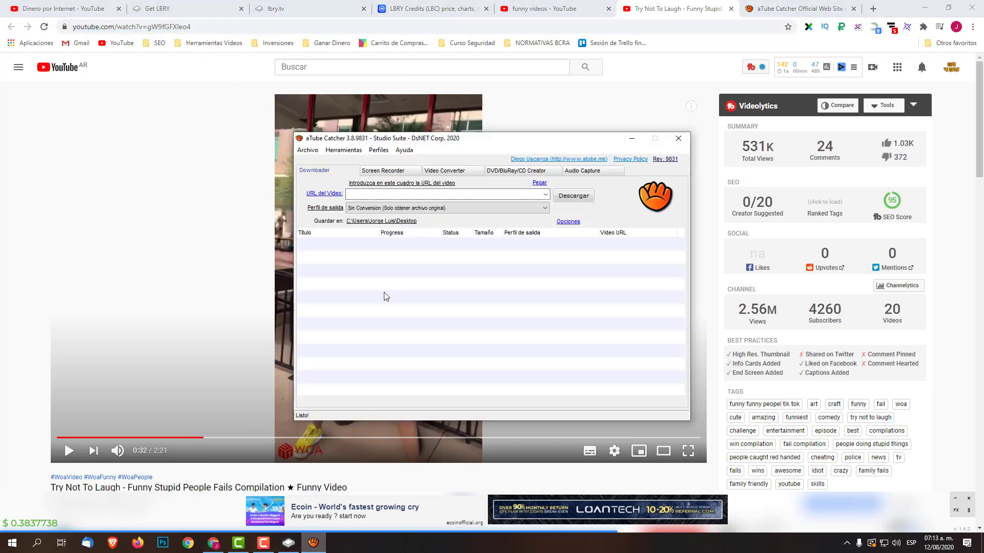
click(313, 543)
right_click(386, 194)
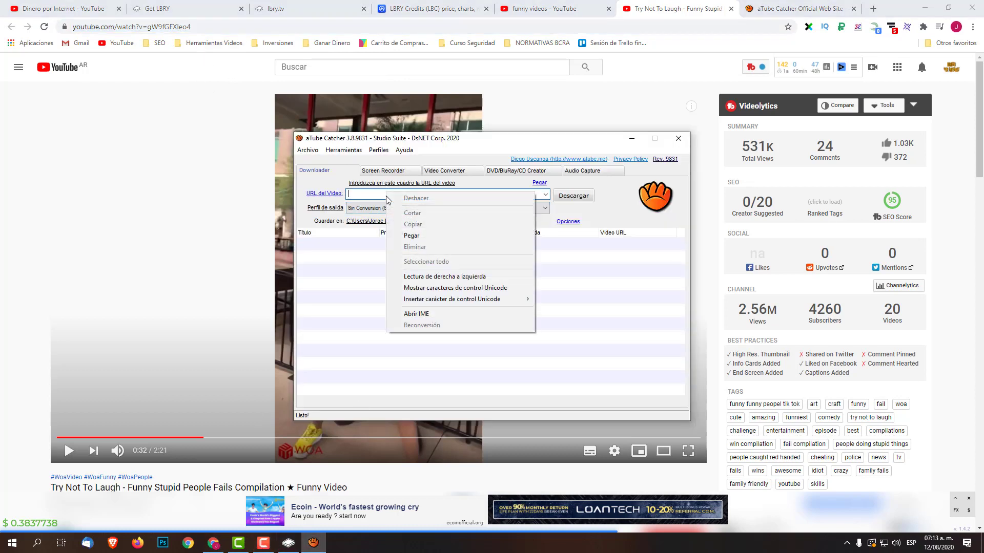
click(413, 236)
Set the output profile to MP4 High Definition 1080p (1920x1080) 3600 kbps and download the video.
click(543, 209)
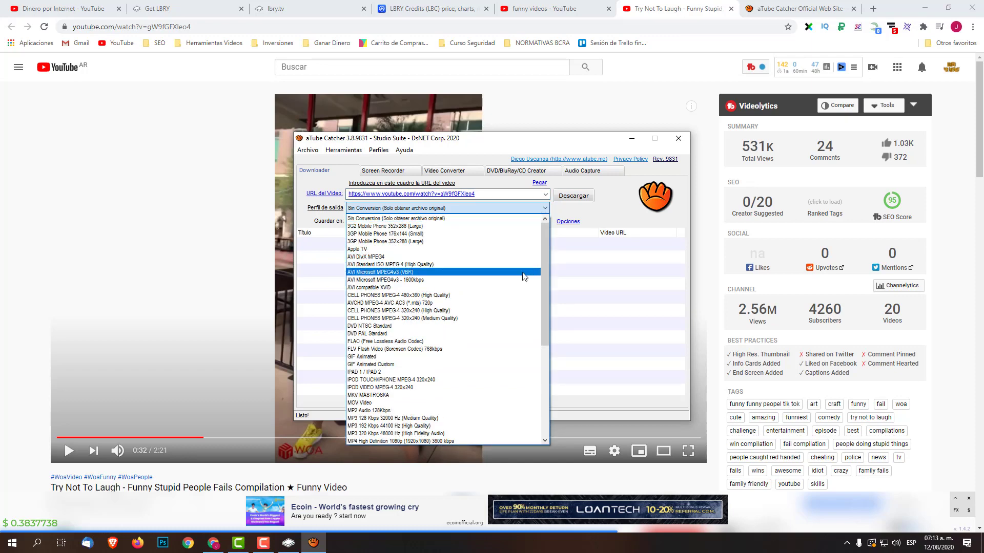
scroll(476, 307, down, 4)
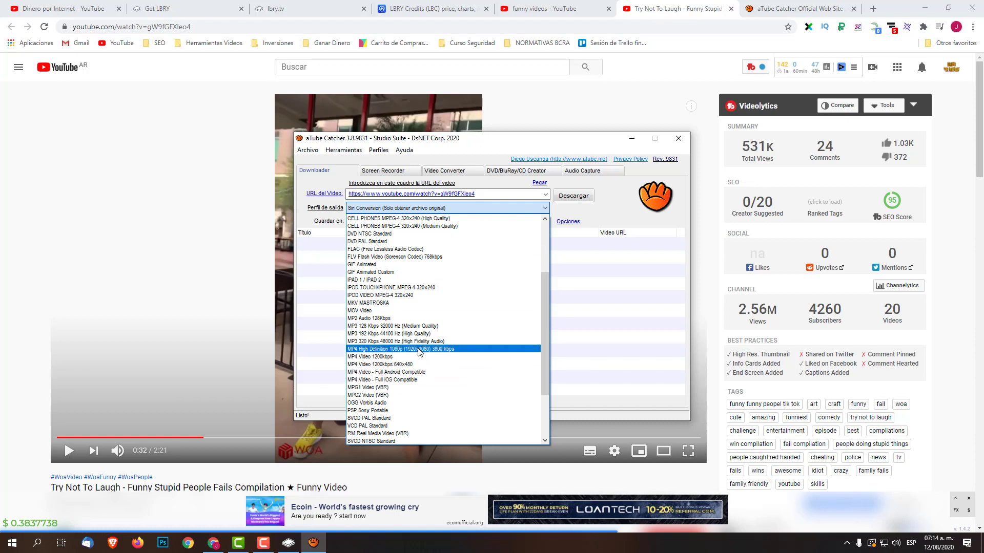
click(420, 349)
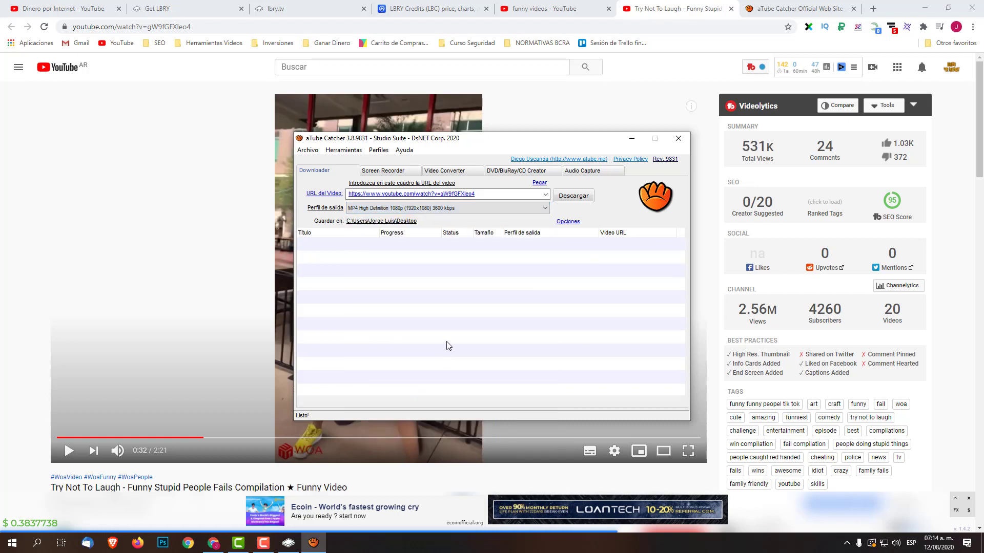
click(545, 198)
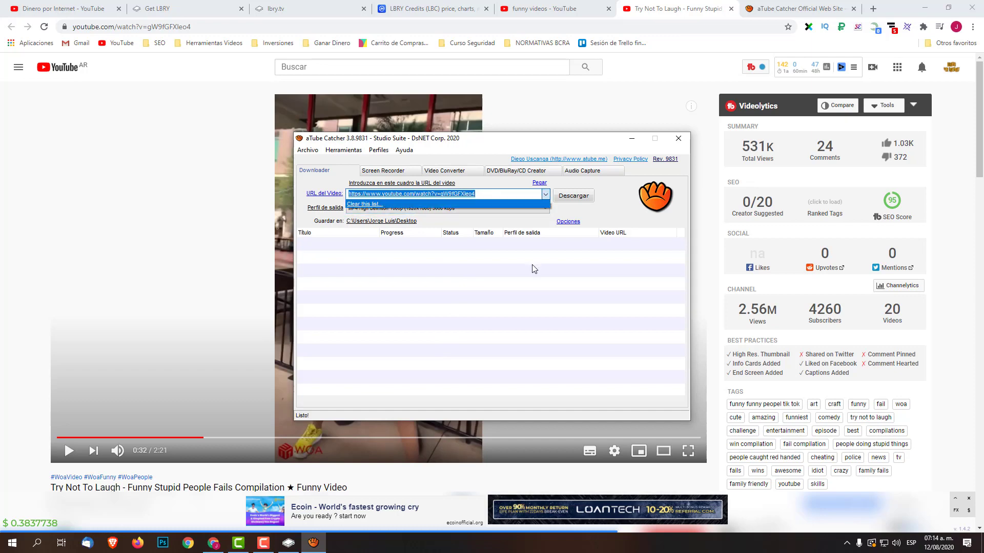
click(534, 268)
click(547, 208)
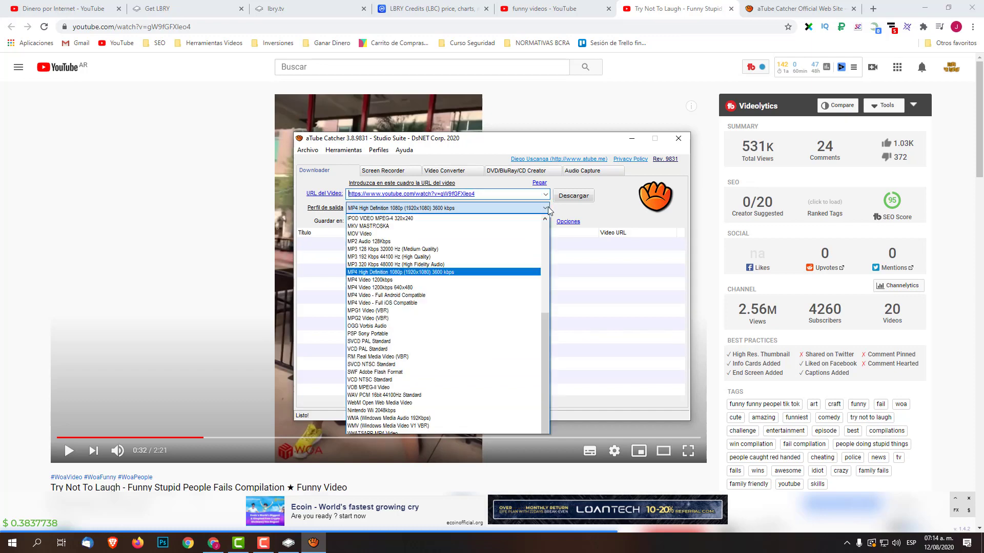
click(405, 273)
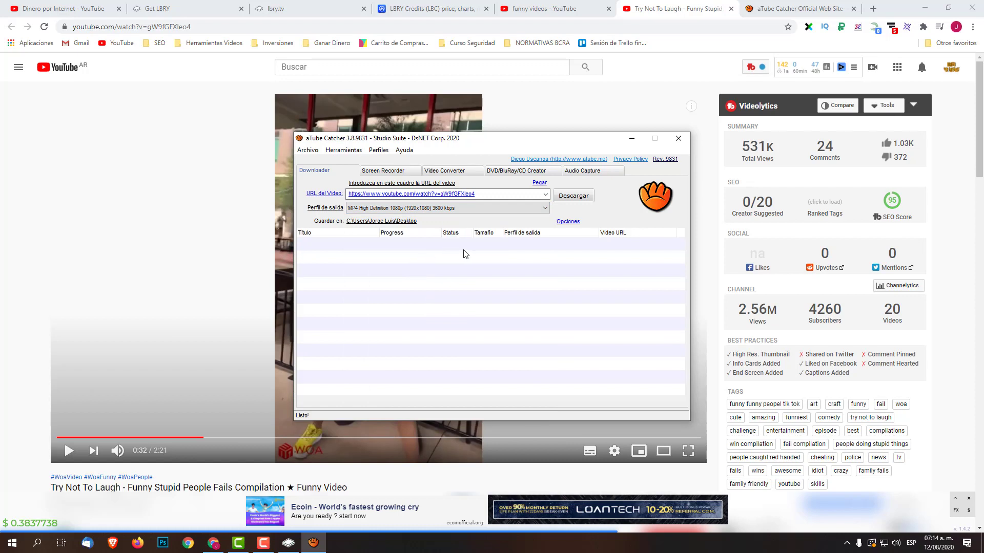
click(591, 197)
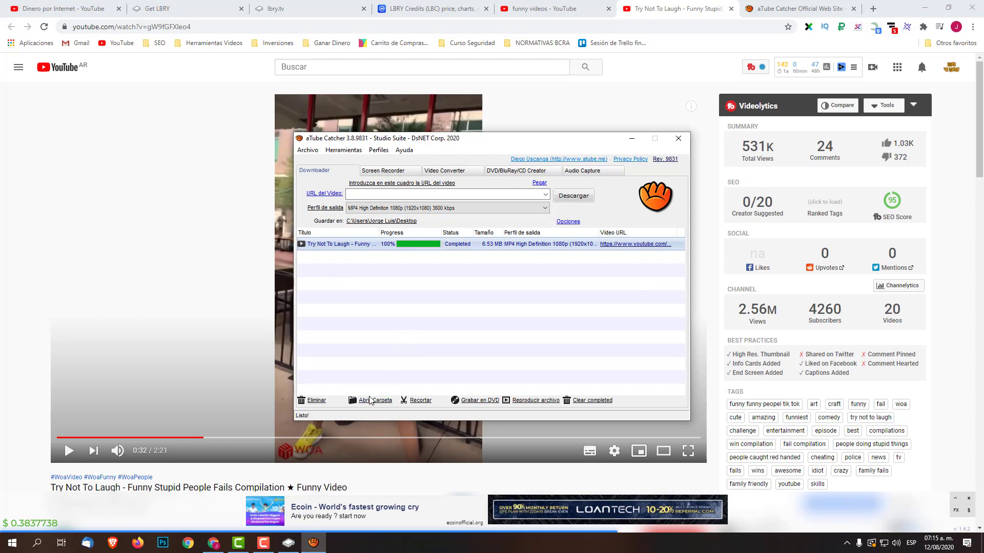
Play the downloaded video from its folder, skip ahead to check it, and close the folder and the player.
click(374, 403)
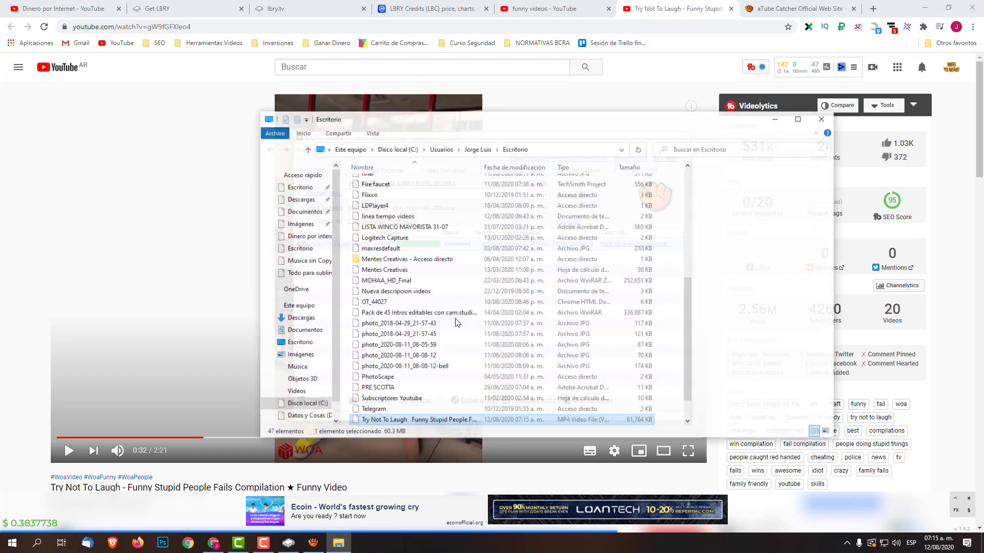
double_click(408, 421)
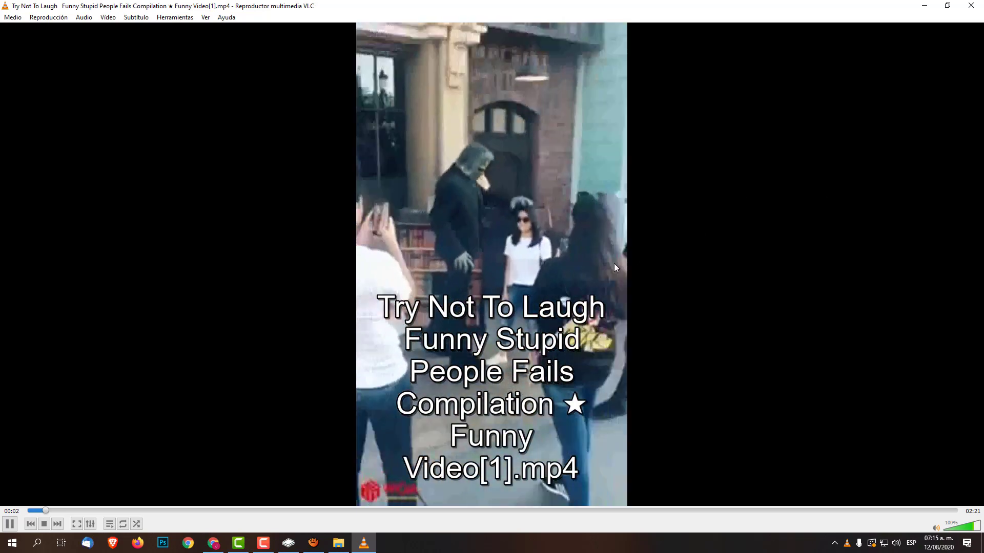
click(339, 544)
right_click(340, 544)
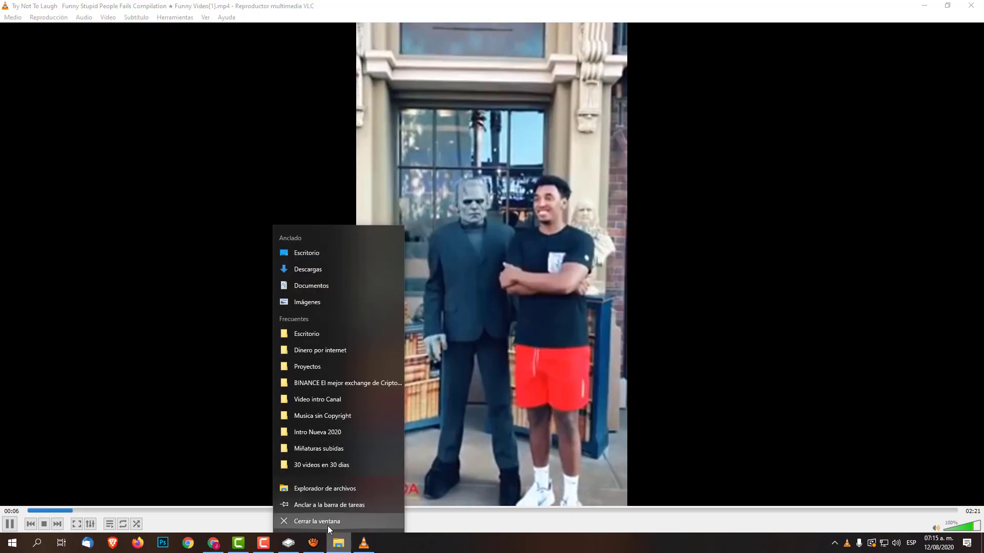
click(327, 526)
click(194, 191)
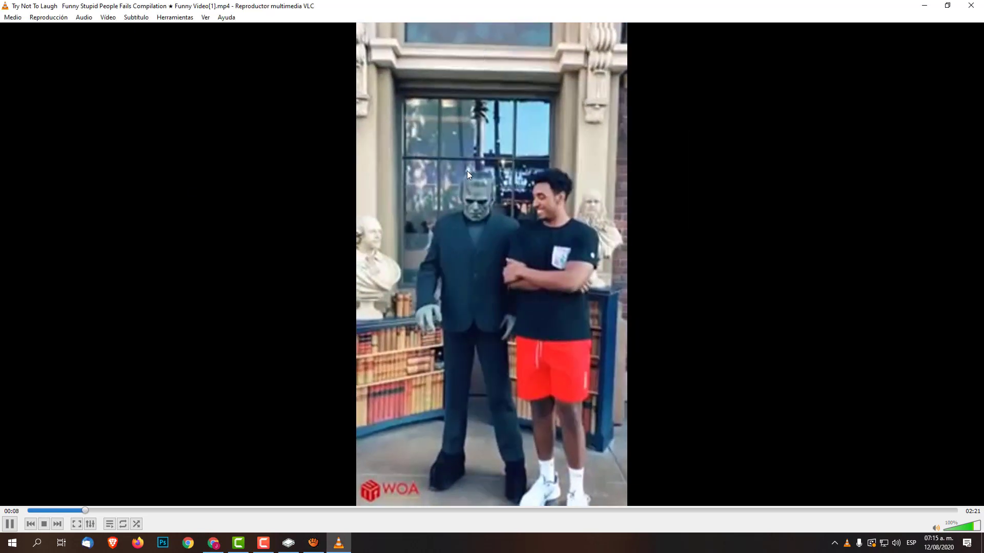
click(266, 511)
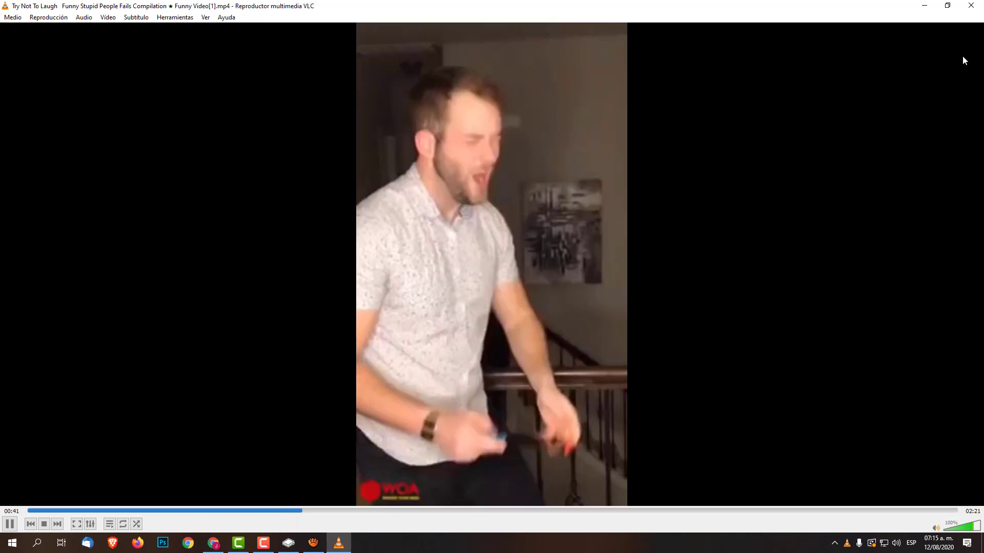
click(972, 6)
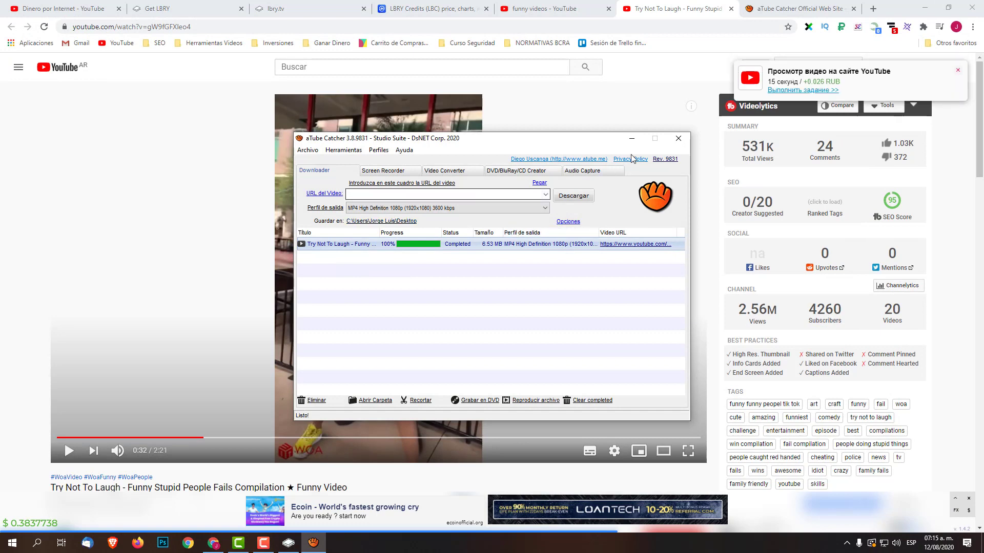
Minimise aTube Catcher, switch to the LBRY app and open a new publication form.
click(631, 138)
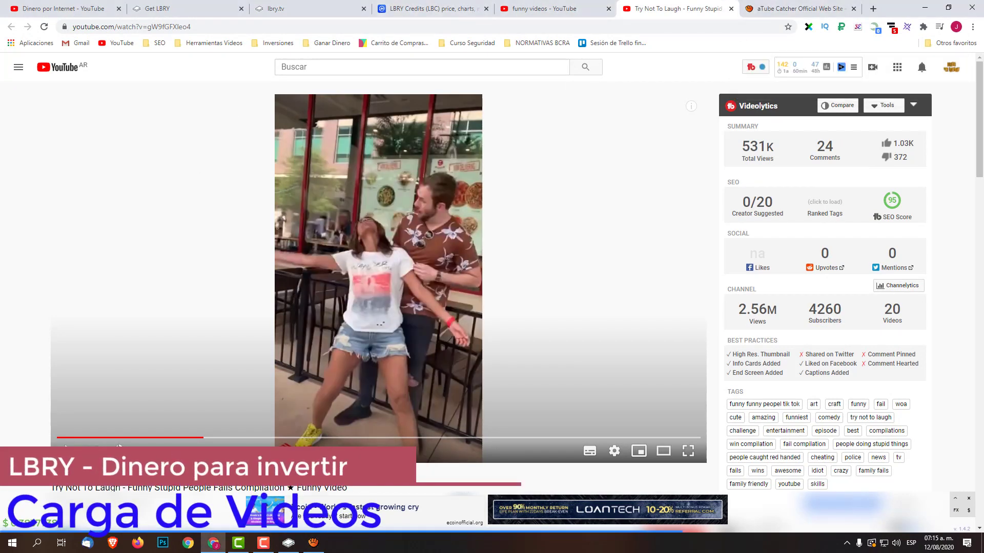
click(288, 544)
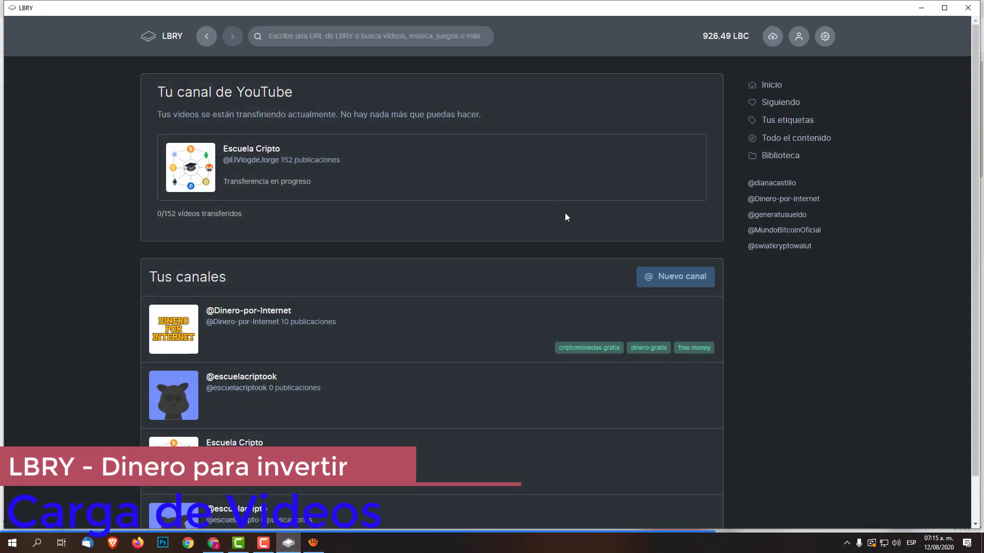
click(774, 36)
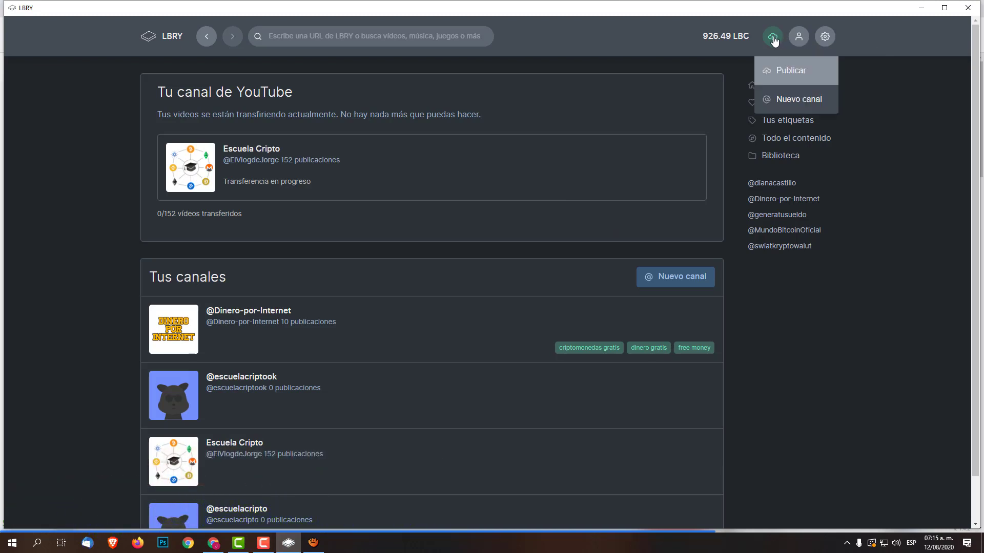
click(809, 76)
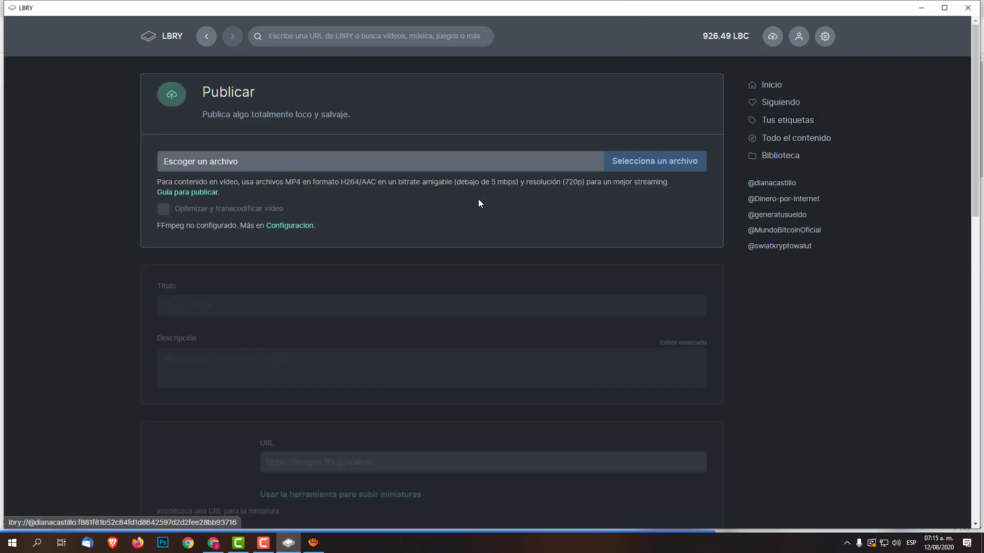
Choose the "Try Not To Laugh Funny Stupid People Fails Compilation ★ Funny Video[1]" file from the desktop as the publication's file.
click(682, 163)
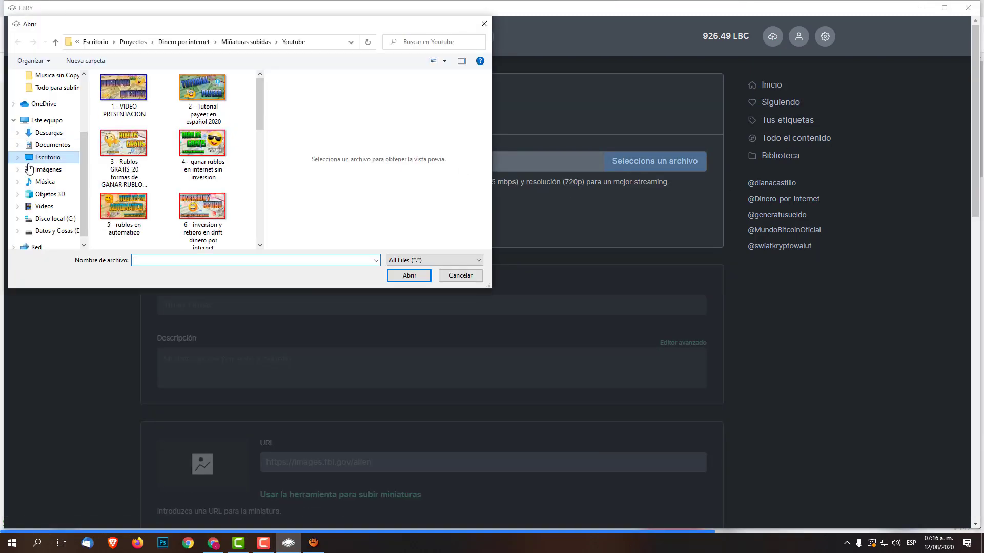
click(61, 157)
scroll(253, 193, down, 10)
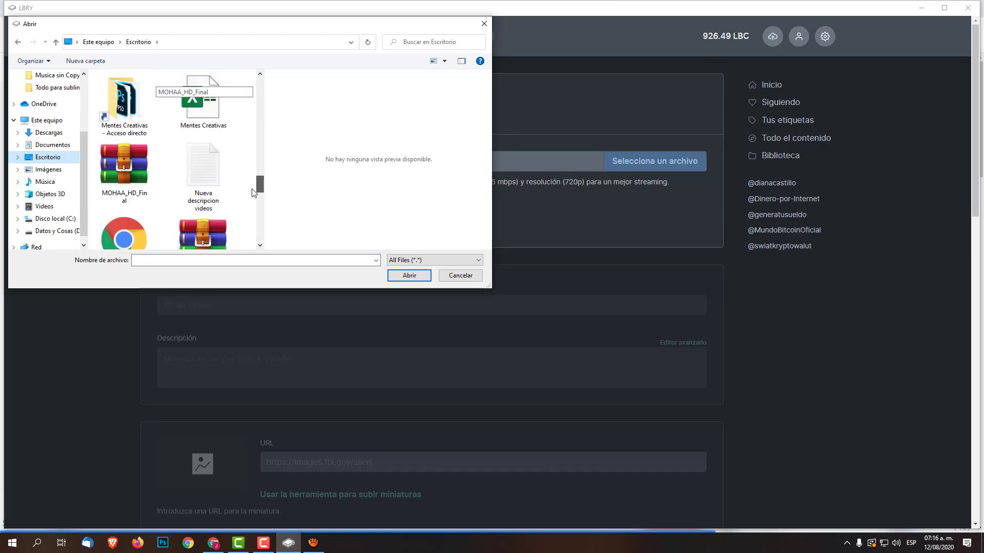
scroll(252, 193, down, 3)
scroll(252, 193, up, 1)
click(204, 164)
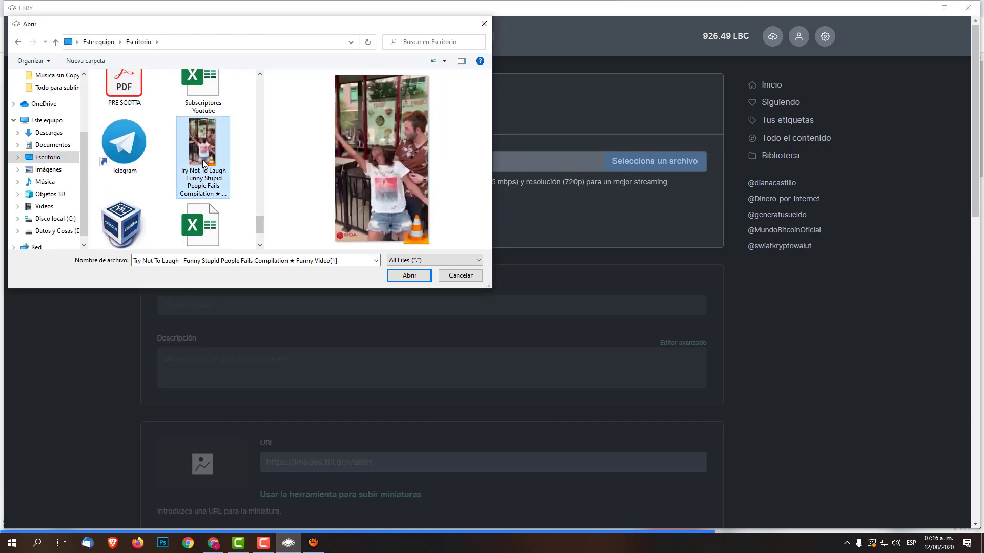
double_click(204, 164)
Title the publication "Video de prueba".
click(237, 306)
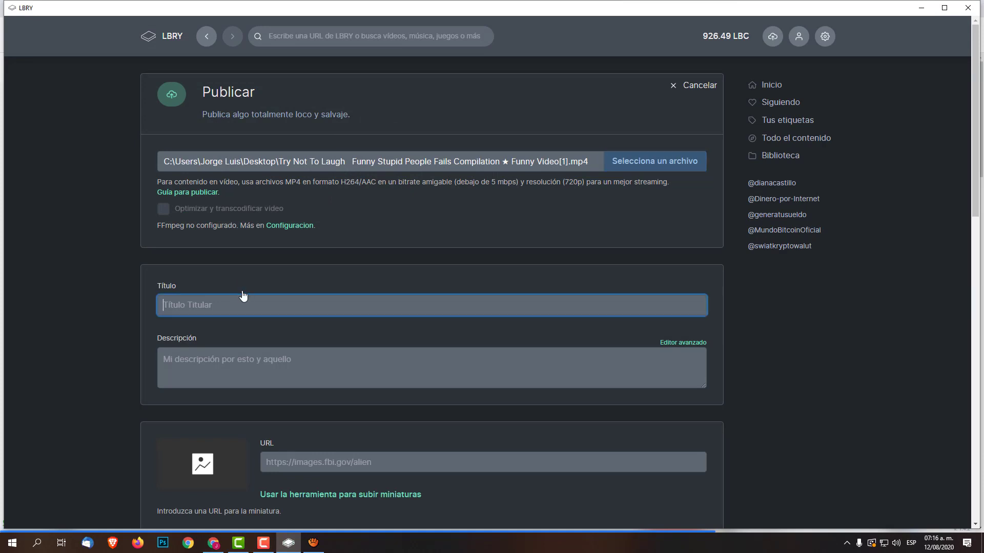
text(Video de prubea¿¿)
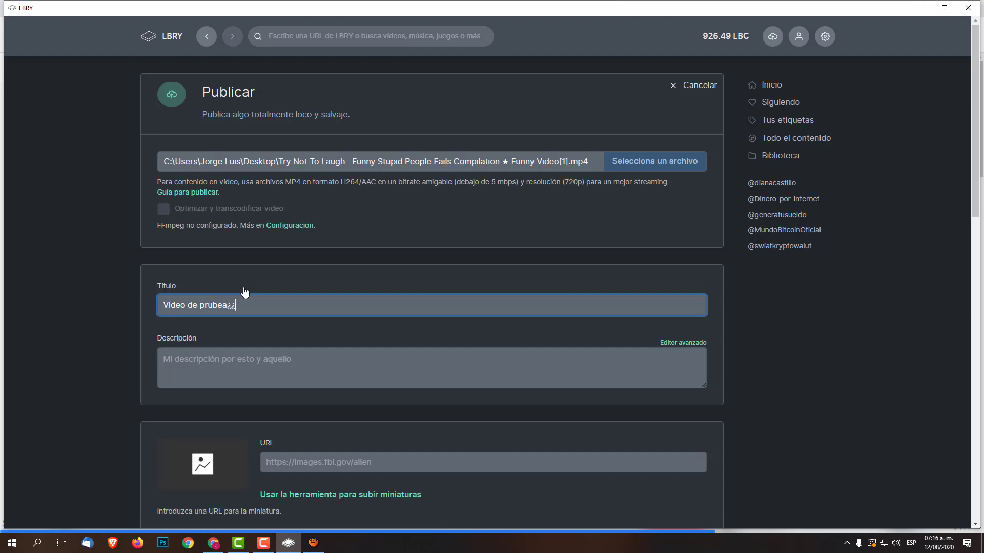
key(BackSpace)
key(BackSpace)
key(BackSpace)
key(BackSpace)
key(BackSpace)
text(eba)
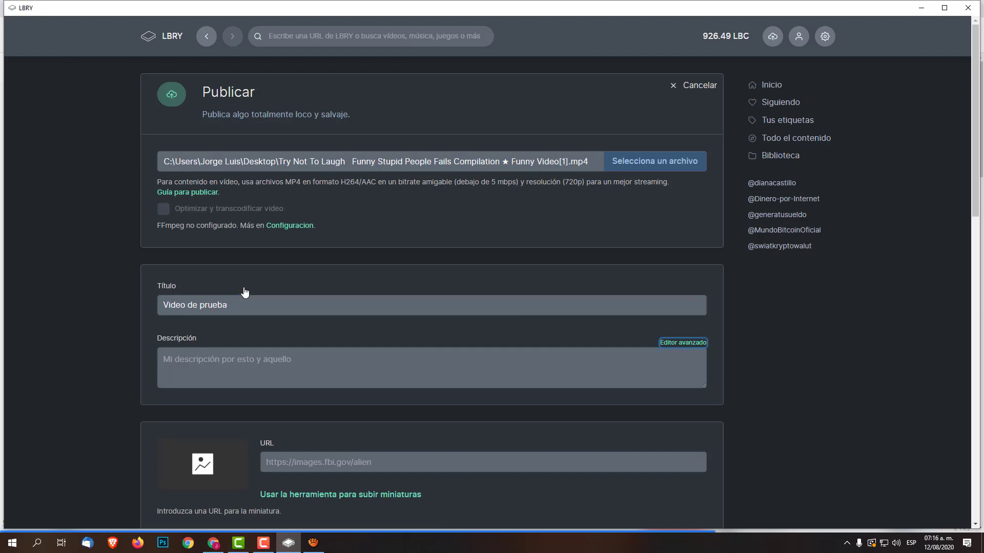
Enter "Vidweo divertidisi" as the publication's description.
click(300, 357)
text(Vidweo deiver)
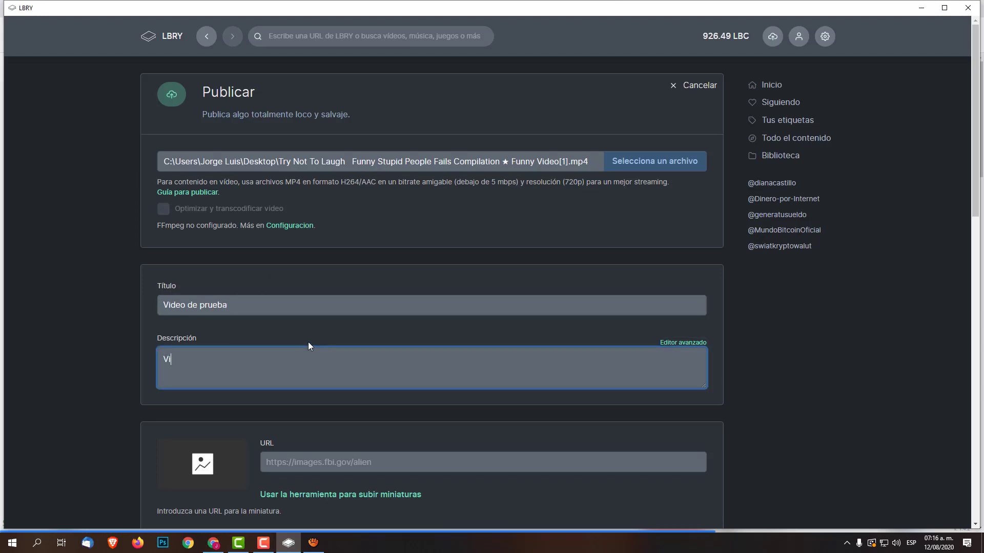
key(BackSpace)
key(BackSpace)
key(BackSpace)
key(BackSpace)
key(BackSpace)
text(ivertidisi)
text(!)
key(BackSpace)
scroll(385, 362, down, 2)
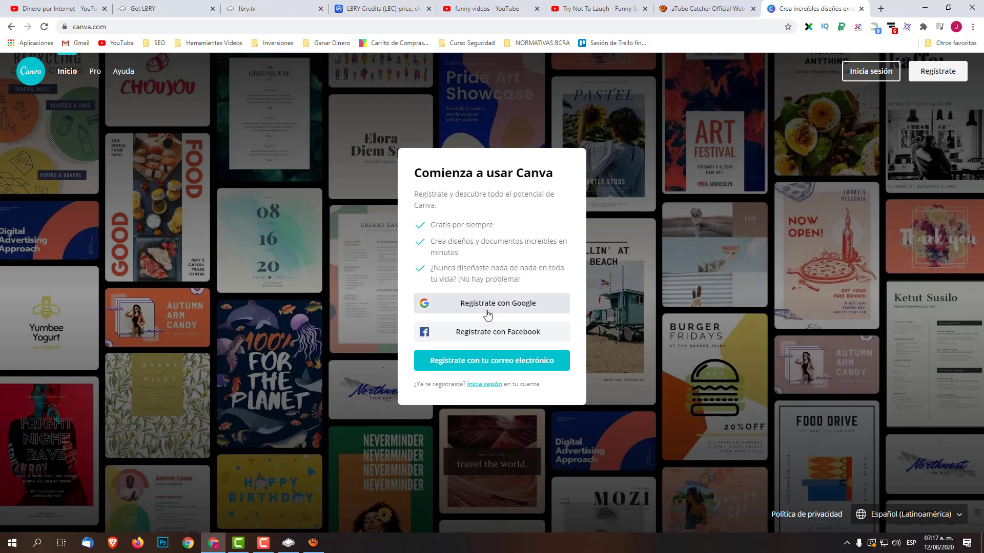
Log in to Canva with the Google account.
click(863, 71)
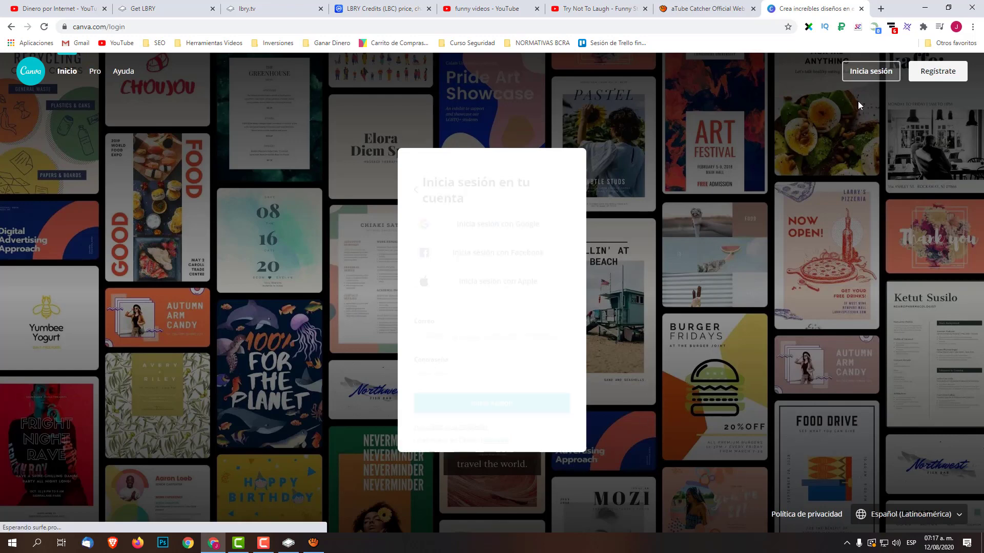
click(547, 220)
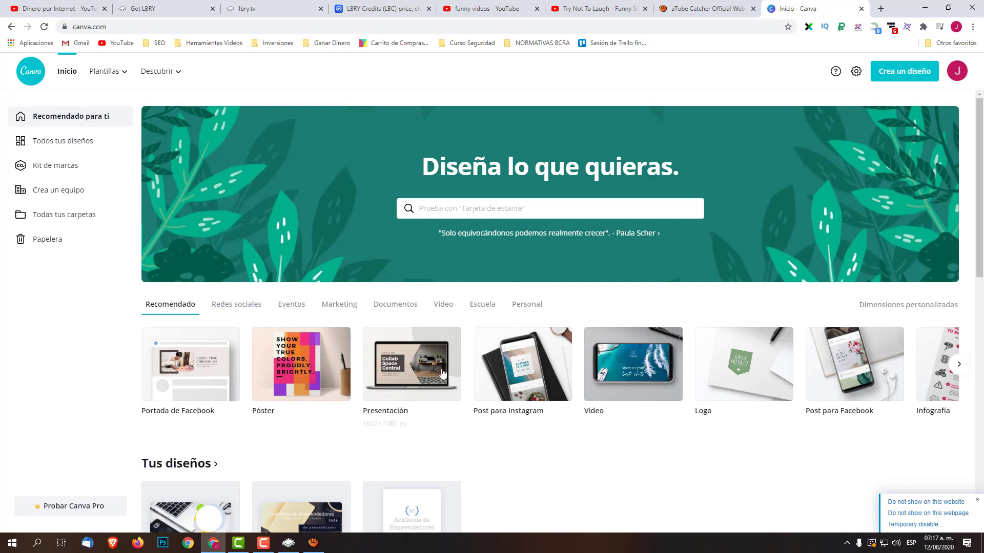
Search Canva's design types for YouTube formats and open the "Miniatura para YouTube" templates.
scroll(401, 358, down, 1)
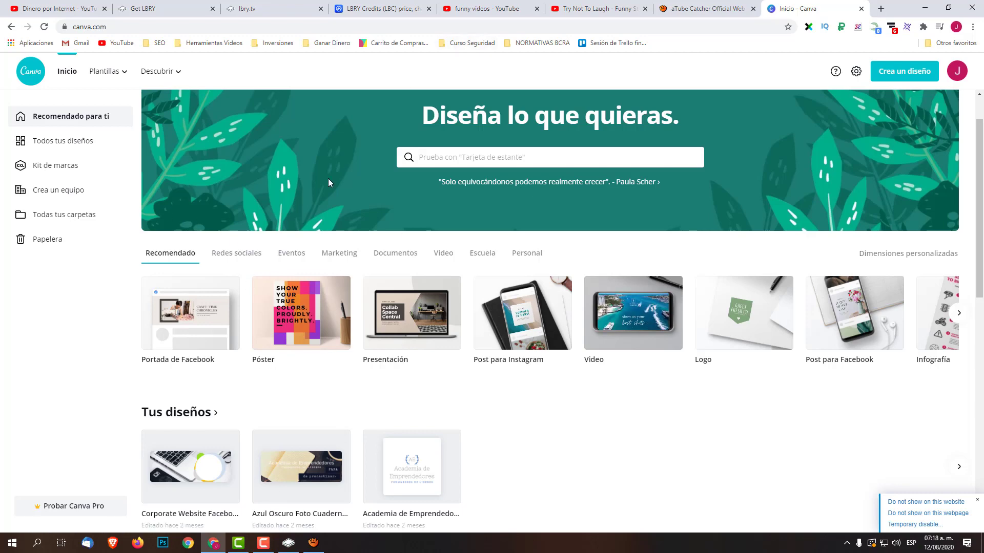
scroll(364, 148, down, 1)
scroll(366, 174, down, 2)
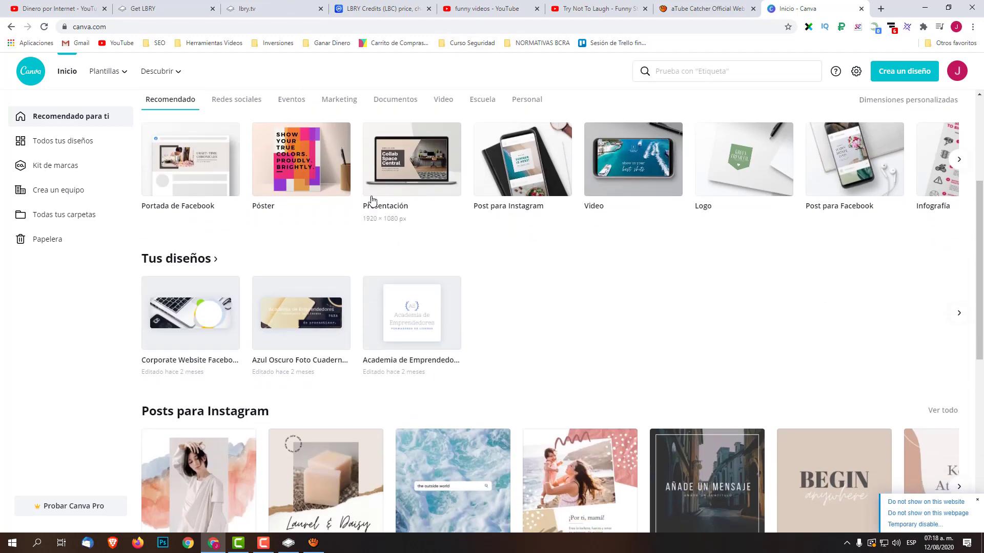
scroll(371, 196, up, 4)
click(480, 209)
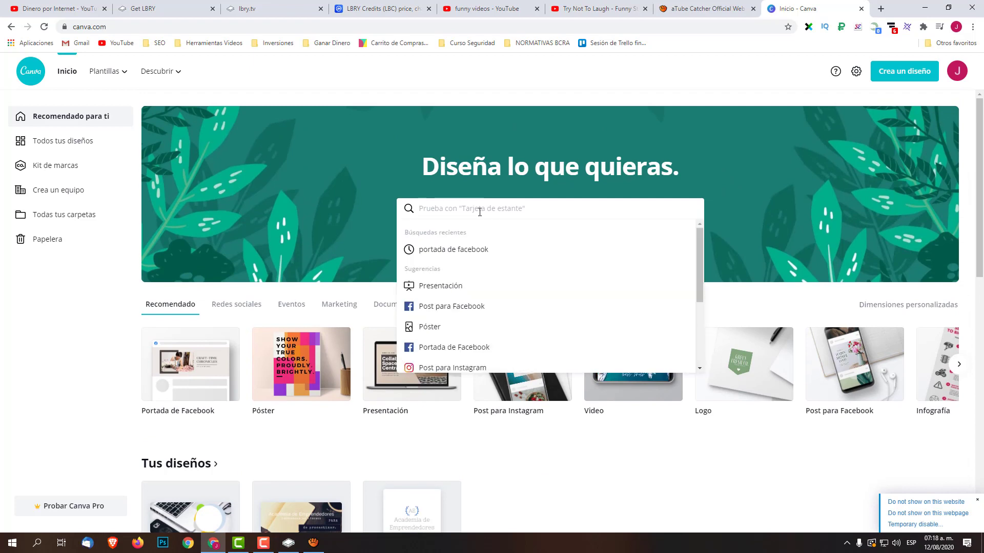
text(you)
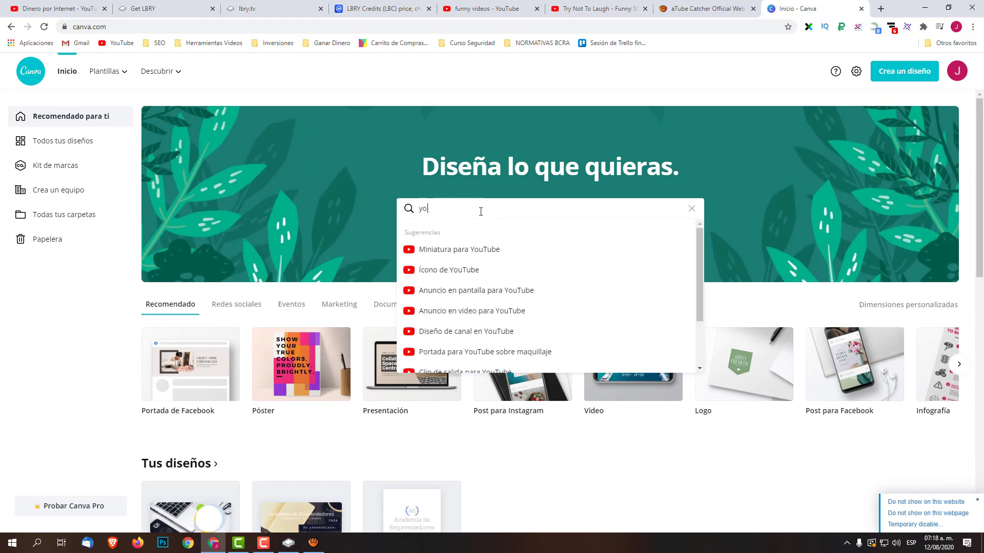
click(477, 254)
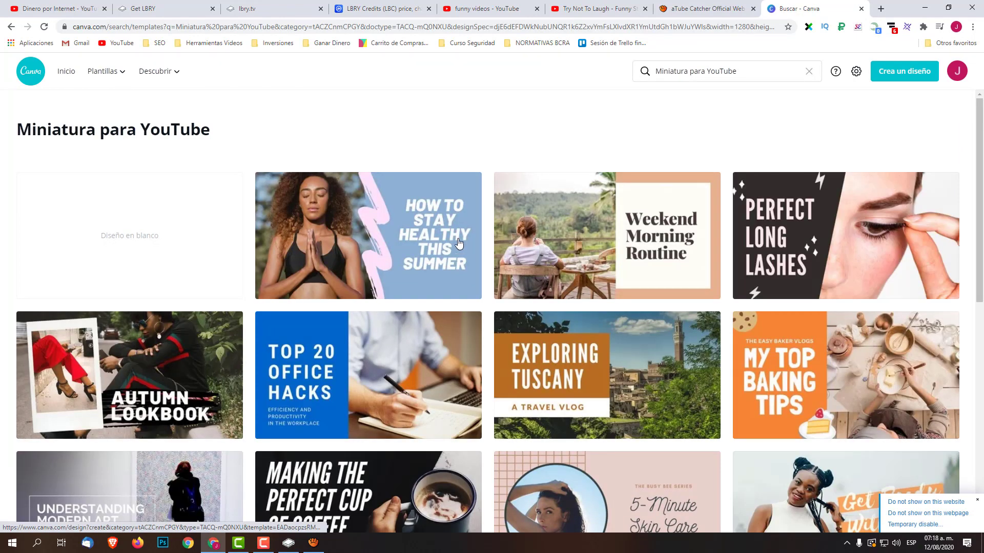
Browse the YouTube thumbnail templates for a design suited to the video.
scroll(517, 349, down, 4)
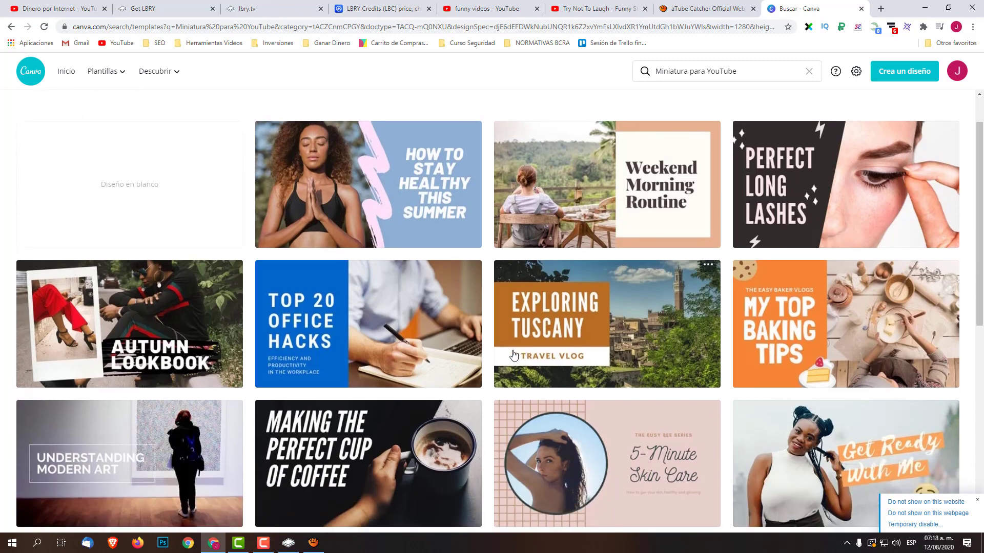
scroll(516, 349, down, 5)
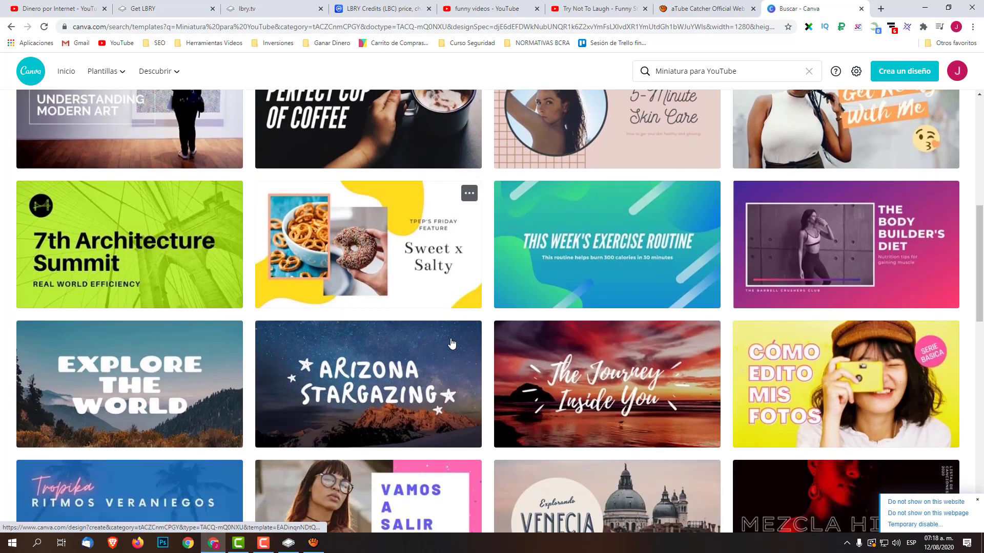